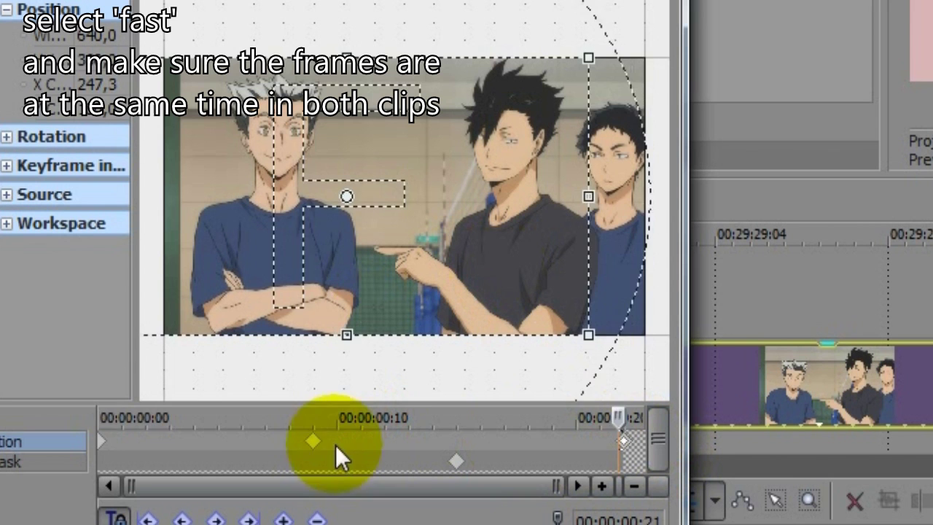
# Set the position keyframes of the first character clip to Fast interpolation
pyautogui.click(162, 489)
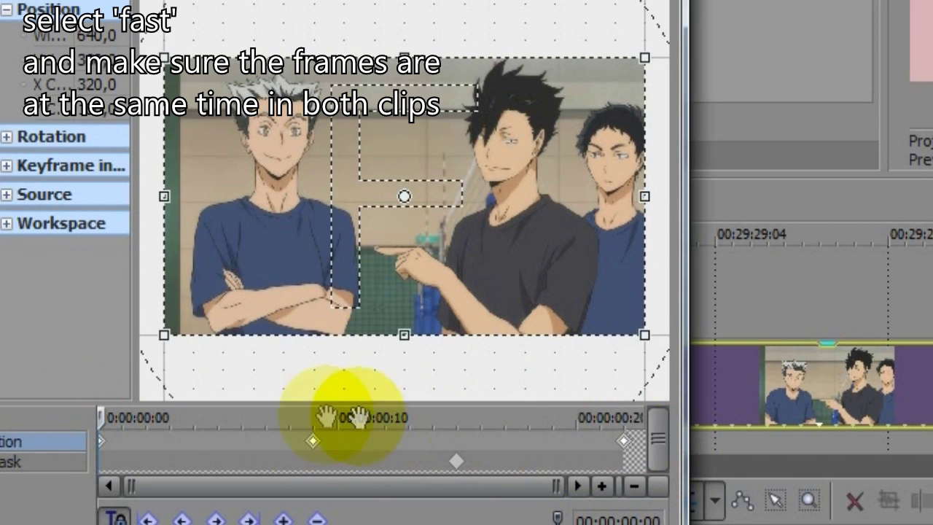
pyautogui.rightClick(163, 489)
pyautogui.click(187, 427)
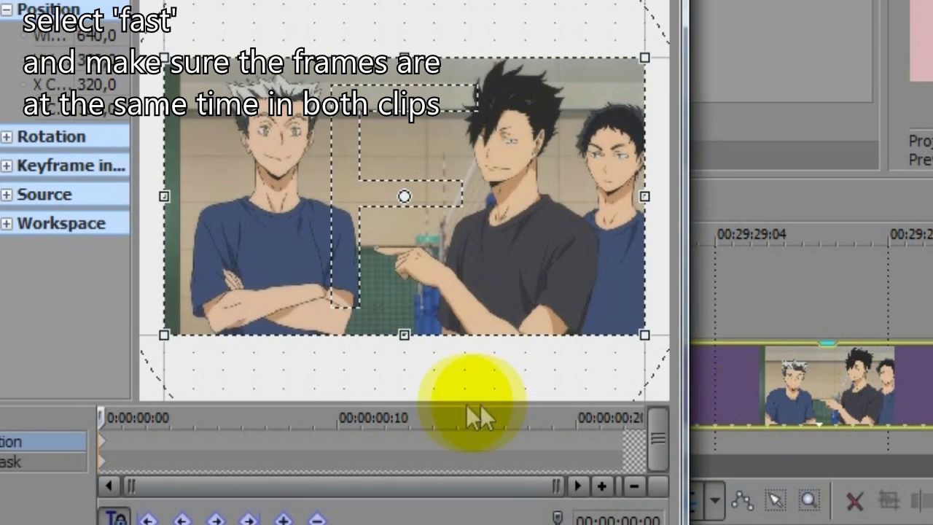
# Keyframe the second character clip's crop at X center 366,7 at 00:00:00:09 and at 371,0 near the clip's end
pyautogui.click(312, 441)
pyautogui.moveTo(371, 259); pyautogui.dragTo(396, 258)
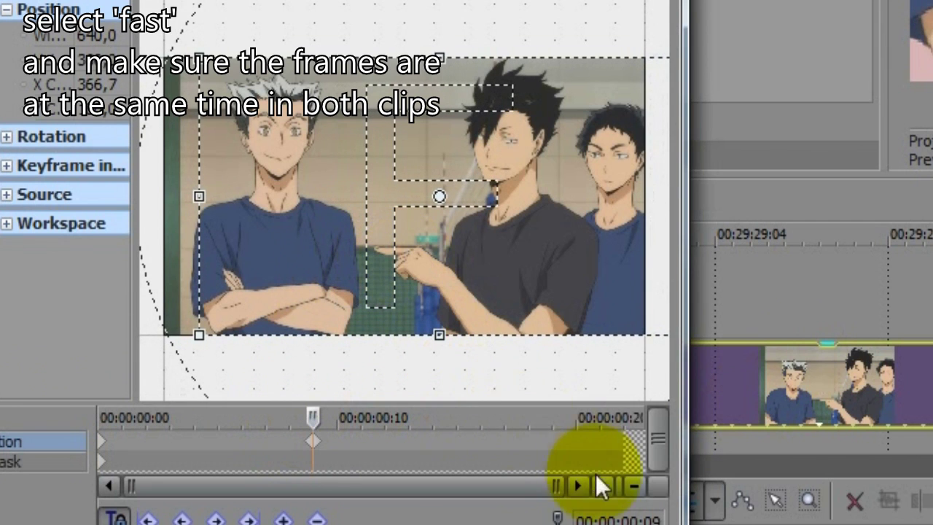
pyautogui.click(552, 417)
pyautogui.moveTo(552, 291); pyautogui.dragTo(559, 299)
pyautogui.moveTo(555, 443); pyautogui.dragTo(676, 455)
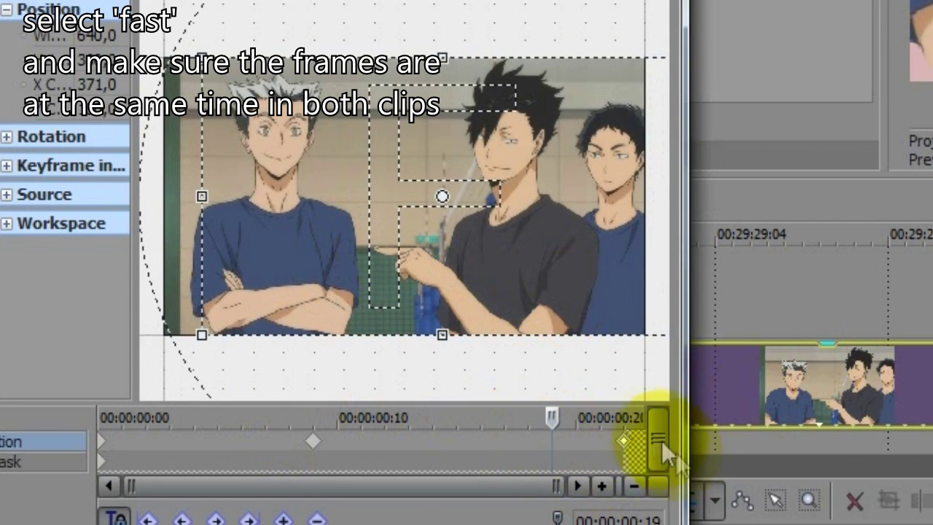
# Set all of the second clip's position keyframes to Fast, close its pan/crop settings and play back the result
pyautogui.keyDown('shift'); pyautogui.click(101, 440); pyautogui.keyUp('shift')
pyautogui.rightClick(312, 441)
pyautogui.click(364, 294)
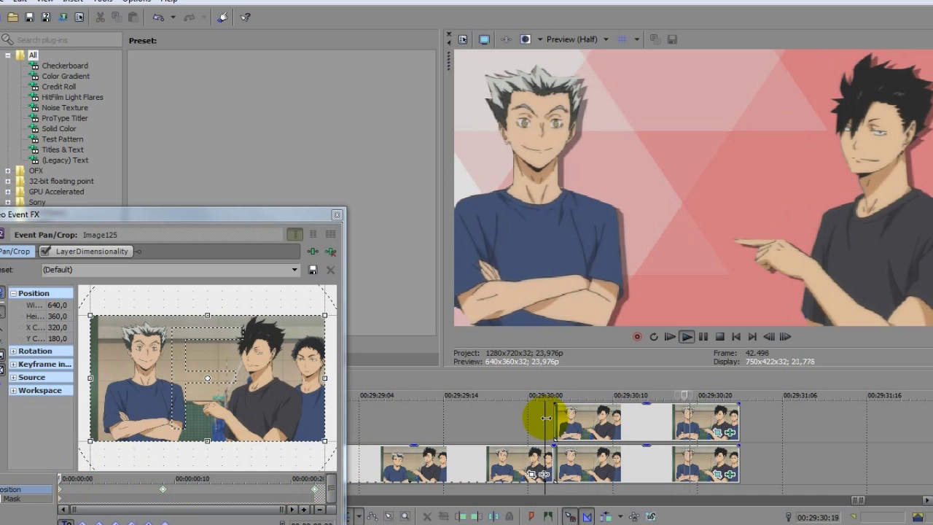
pyautogui.click(337, 216)
pyautogui.press('space')
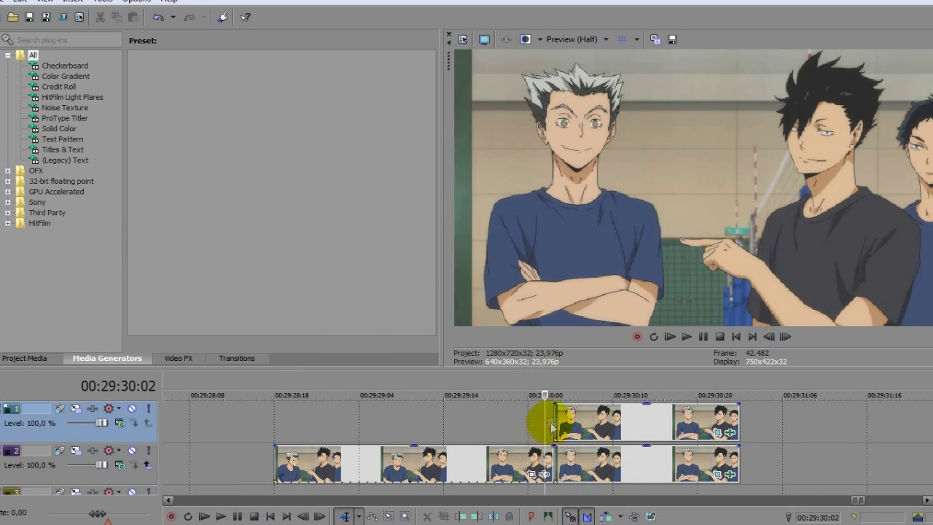
# Place a default Titles & Text generator on track 3 at 00:29:30:03, above the blue background clip
pyautogui.click(556, 426)
pyautogui.scroll(-1, 685, 444)
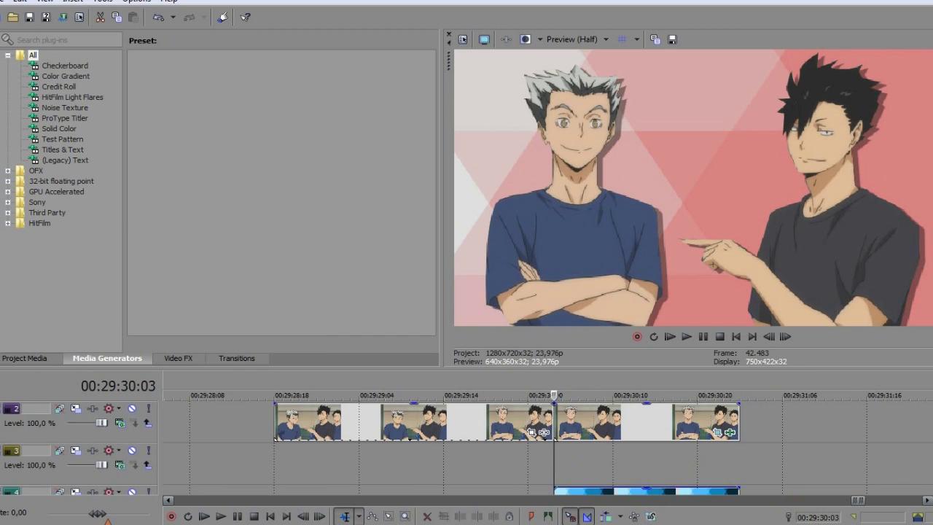
pyautogui.scroll(-1, 573, 442)
pyautogui.scroll(2, 565, 437)
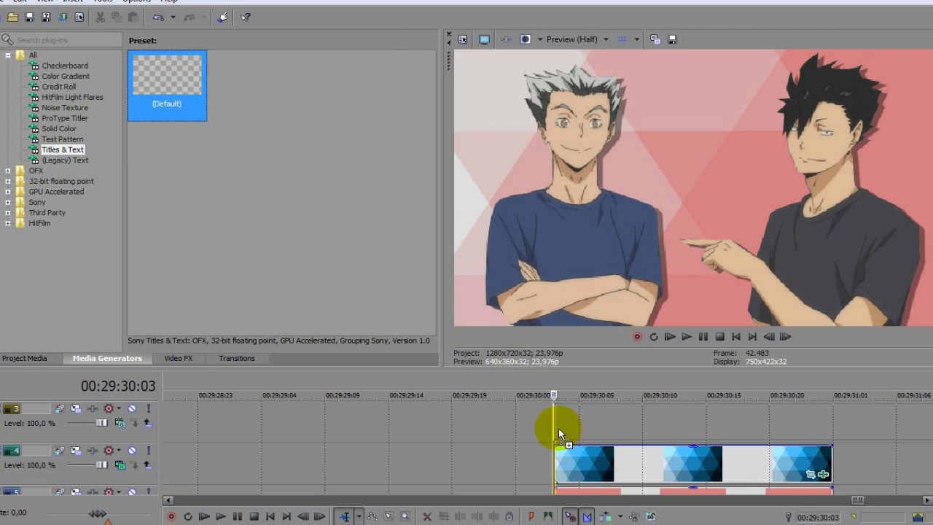
pyautogui.moveTo(558, 428); pyautogui.dragTo(558, 429)
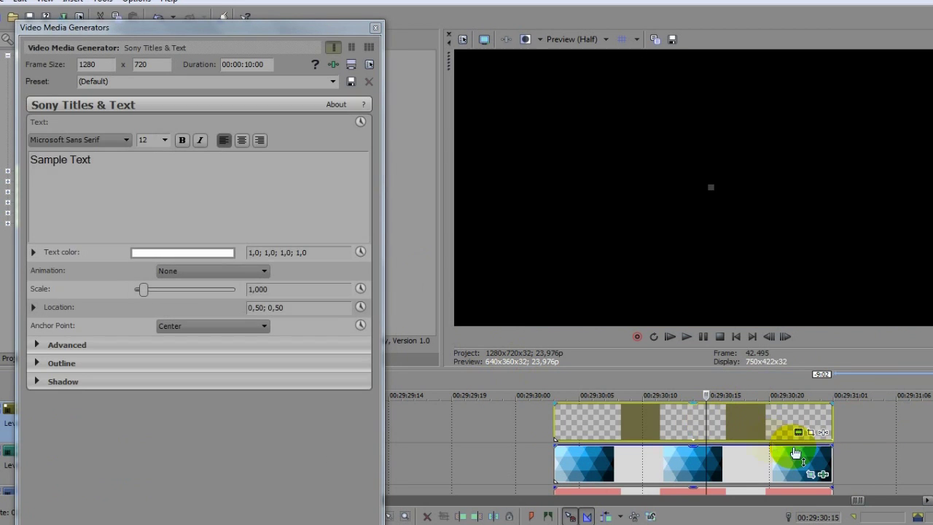
# Change the sample title text to YOURS and enlarge it to a scale of about 2,979
pyautogui.click(140, 179)
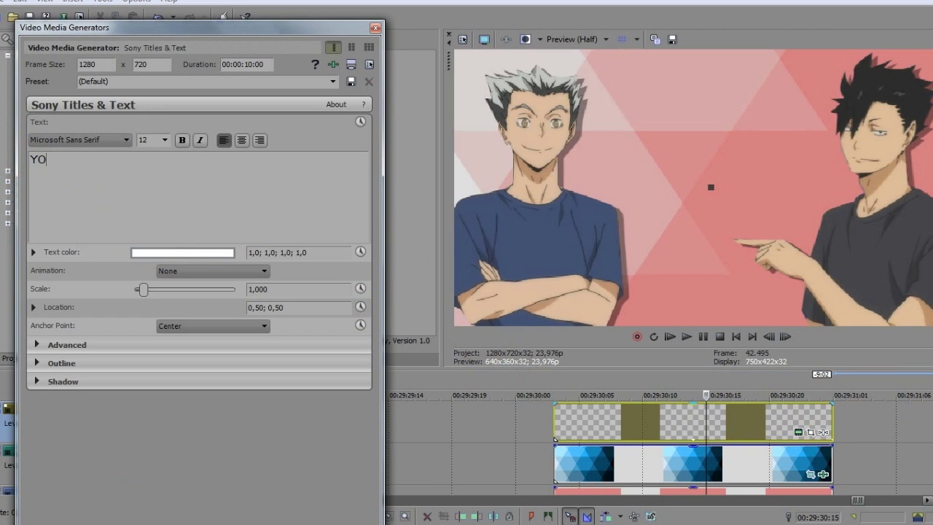
pyautogui.moveTo(738, 193); pyautogui.dragTo(765, 214)
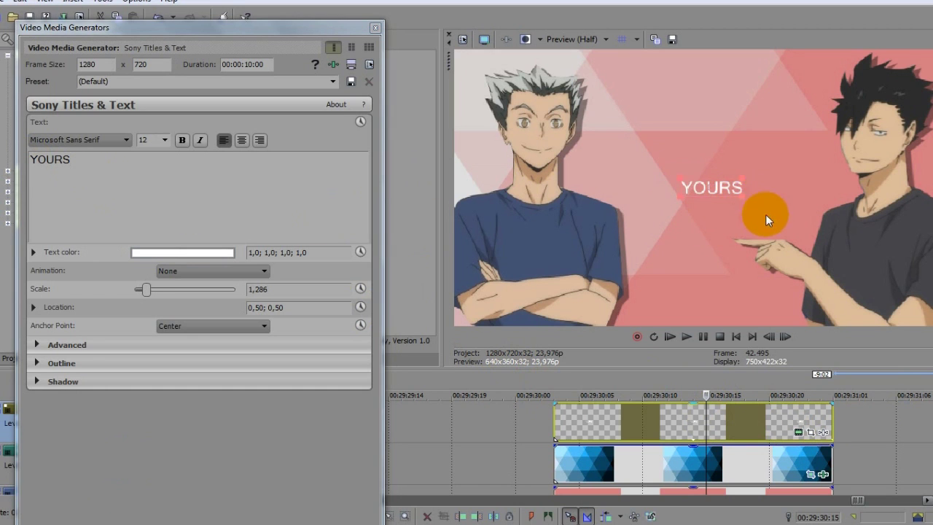
# Try several fonts on the title and settle on olivier Regular
pyautogui.click(81, 141)
pyautogui.click(86, 240)
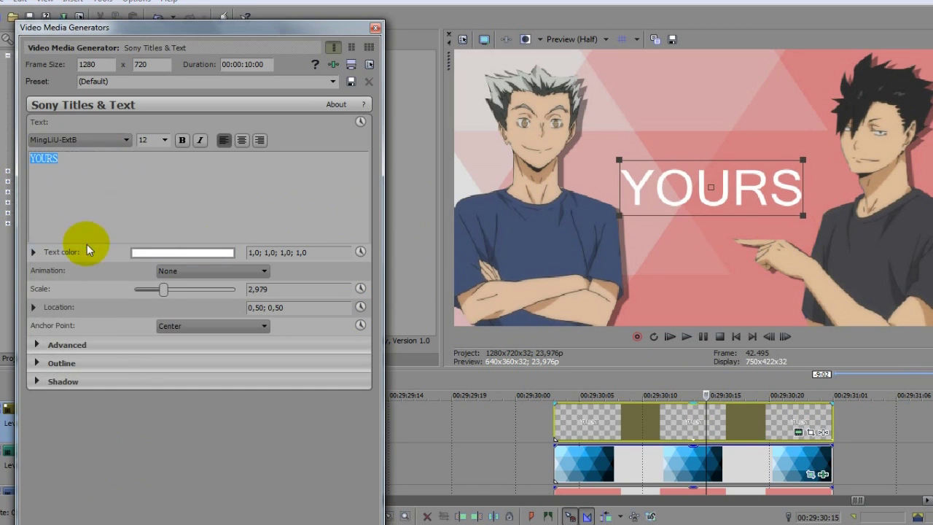
pyautogui.click(77, 140)
pyautogui.click(79, 235)
pyautogui.click(79, 139)
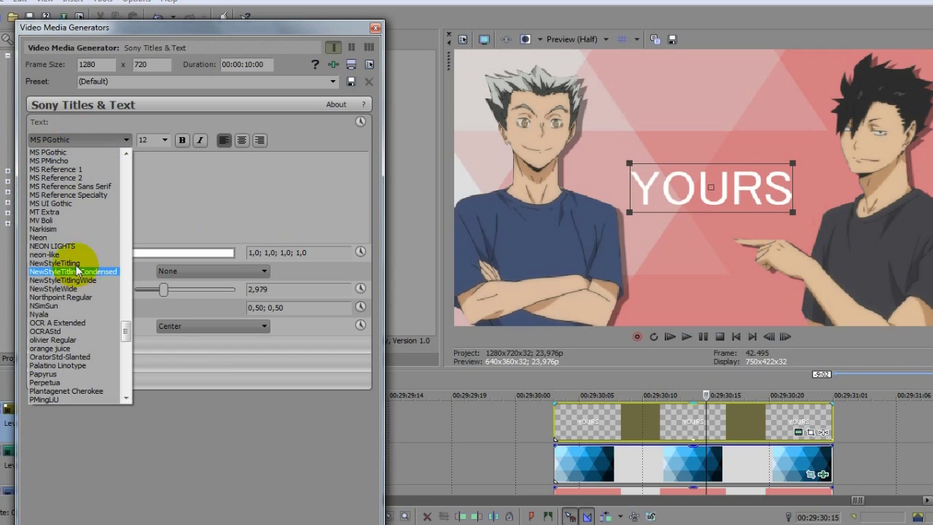
pyautogui.click(57, 322)
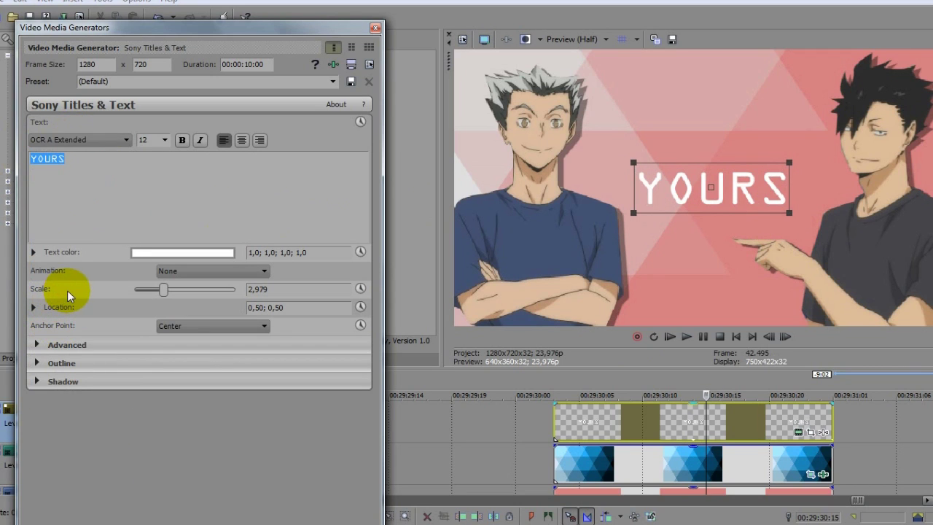
pyautogui.press('Down')
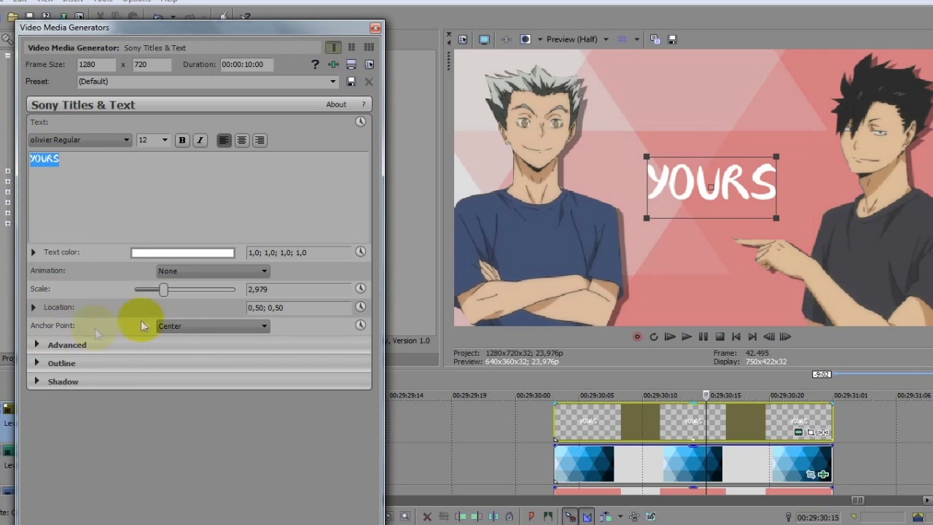
# Scale the title to about 4,141 and color the text pale blue, HSV 218; 0,06; 0,9
pyautogui.click(175, 290)
pyautogui.click(160, 252)
pyautogui.click(80, 270)
pyautogui.click(76, 280)
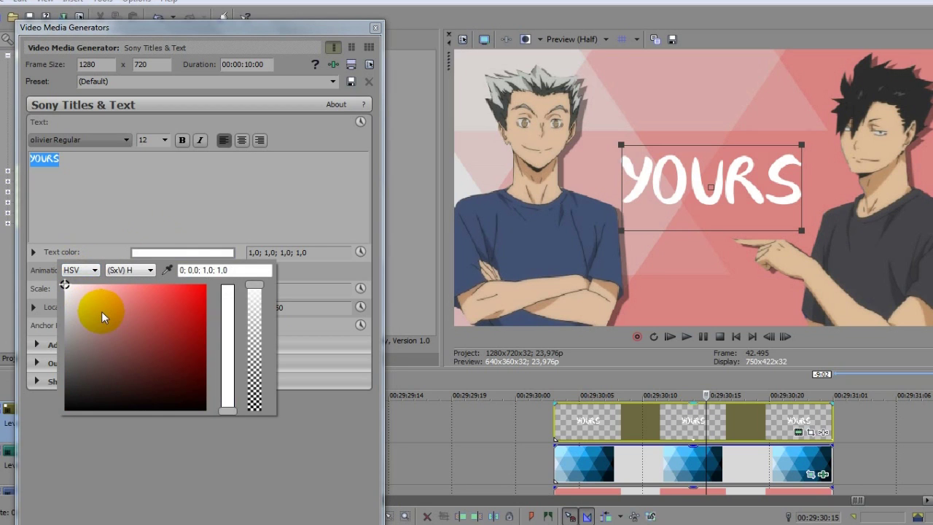
pyautogui.click(102, 312)
pyautogui.click(230, 335)
pyautogui.moveTo(80, 312); pyautogui.dragTo(74, 299)
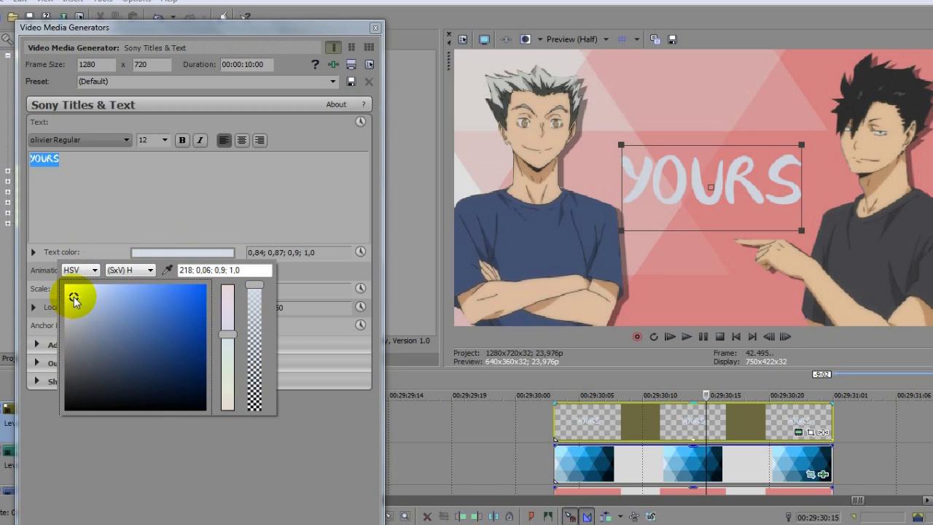
# Give the title an outline about 5,918 wide and lighten the text color to 0,88; 0,92; 0,97
pyautogui.click(38, 363)
pyautogui.click(193, 380)
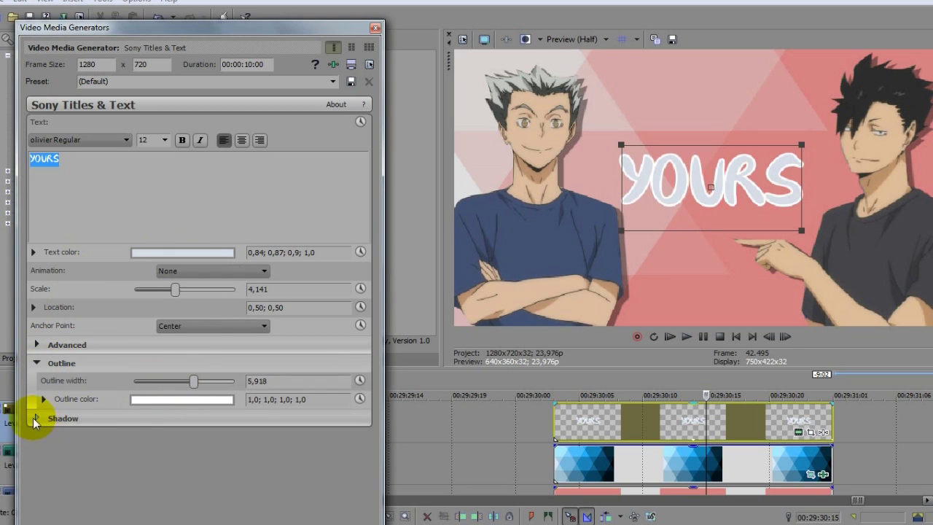
pyautogui.click(37, 418)
pyautogui.click(152, 252)
pyautogui.click(81, 282)
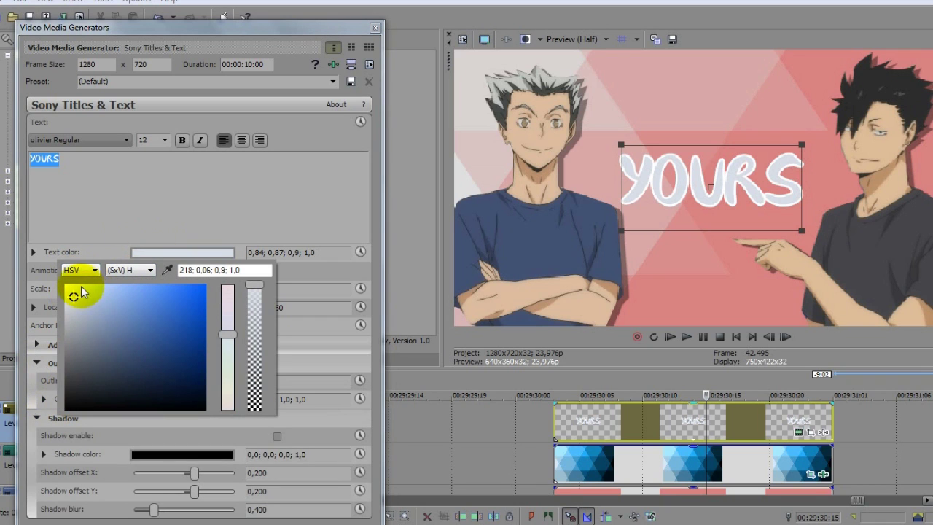
# Enable a title shadow colored 0,38; 0,4; 0,58 with X offset 0,034, Y offset 0,048 and zero blur, and close the generator
pyautogui.click(187, 486)
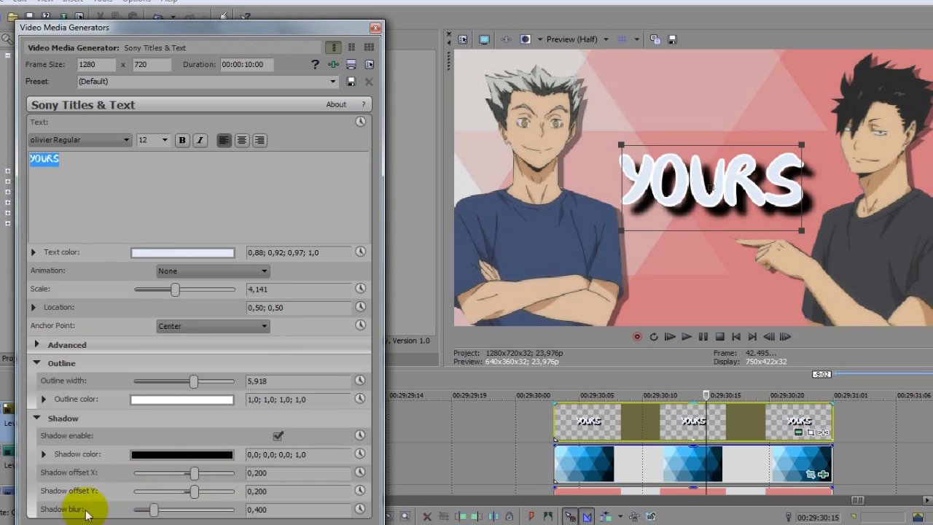
pyautogui.click(176, 455)
pyautogui.click(82, 396)
pyautogui.click(82, 426)
pyautogui.click(110, 447)
pyautogui.click(226, 452)
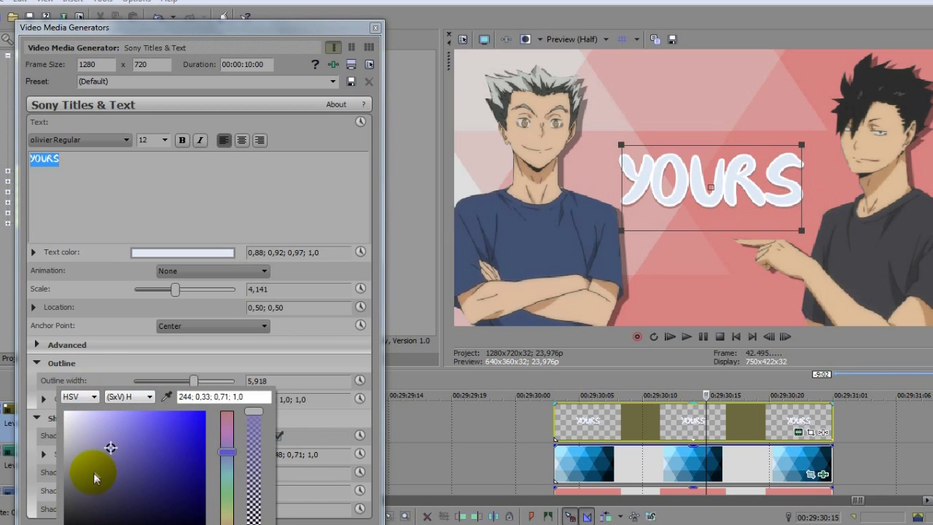
pyautogui.click(336, 429)
pyautogui.moveTo(185, 474); pyautogui.dragTo(186, 475)
pyautogui.click(551, 420)
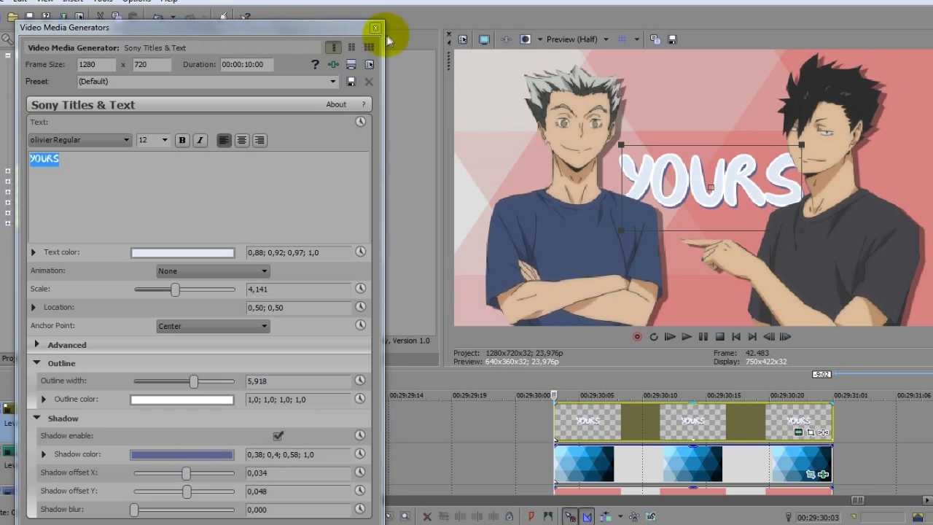
pyautogui.click(375, 28)
# Keyframe the YOURS title's crop to zoom in to a height of about 617,4 at the clip's end, using Fast keyframes
pyautogui.click(802, 430)
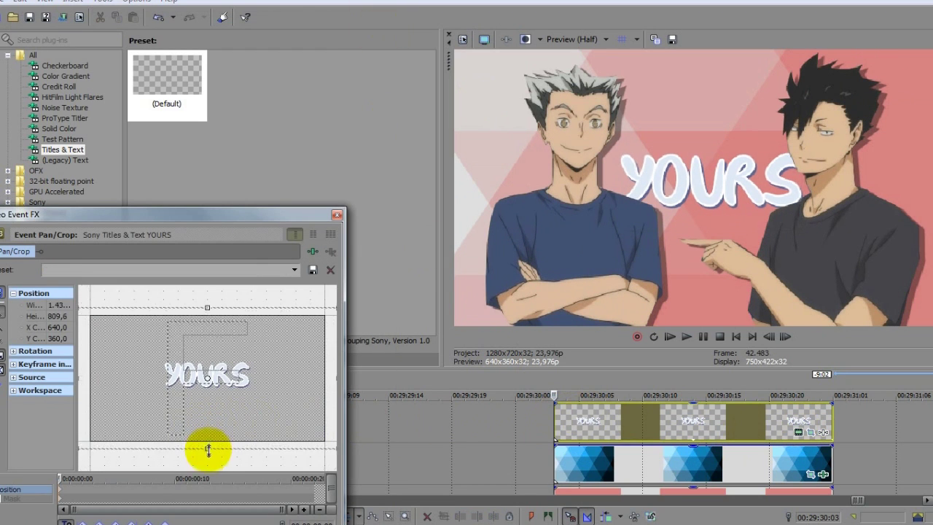
pyautogui.moveTo(173, 474); pyautogui.dragTo(189, 426)
pyautogui.click(255, 484)
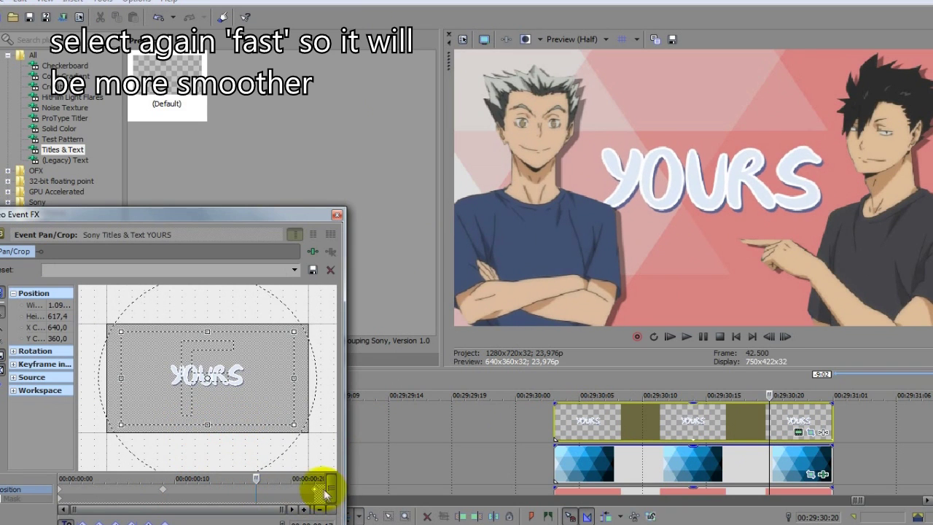
pyautogui.rightClick(162, 489)
pyautogui.click(198, 414)
# Add a fade-in of about five frames to the start of the YOURS title clip and close its pan/crop settings
pyautogui.click(814, 433)
pyautogui.moveTo(556, 405); pyautogui.dragTo(616, 405)
pyautogui.click(629, 413)
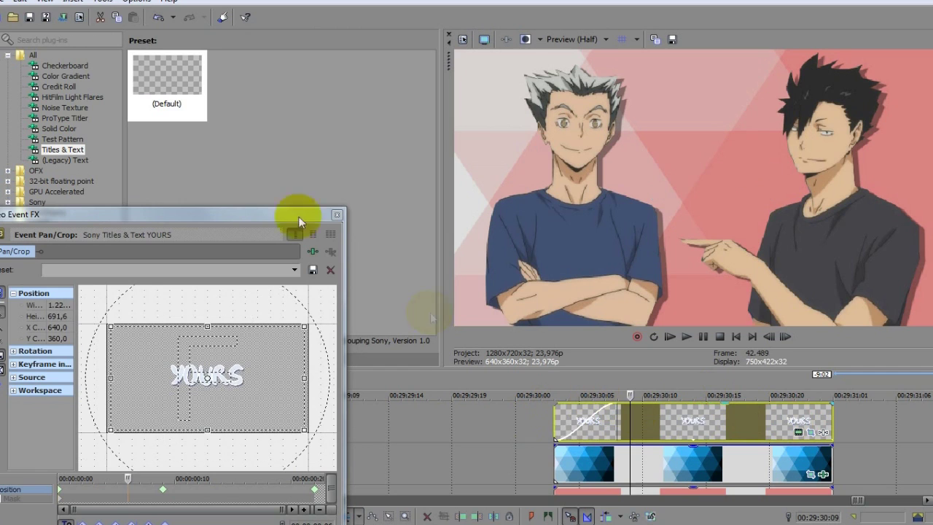
pyautogui.click(337, 215)
# Apply the 0070 Gaussian Blur preset to the YOURS title and animate its horizontal and vertical range
pyautogui.click(178, 358)
pyautogui.click(73, 296)
pyautogui.moveTo(358, 219); pyautogui.dragTo(614, 413)
pyautogui.click(286, 329)
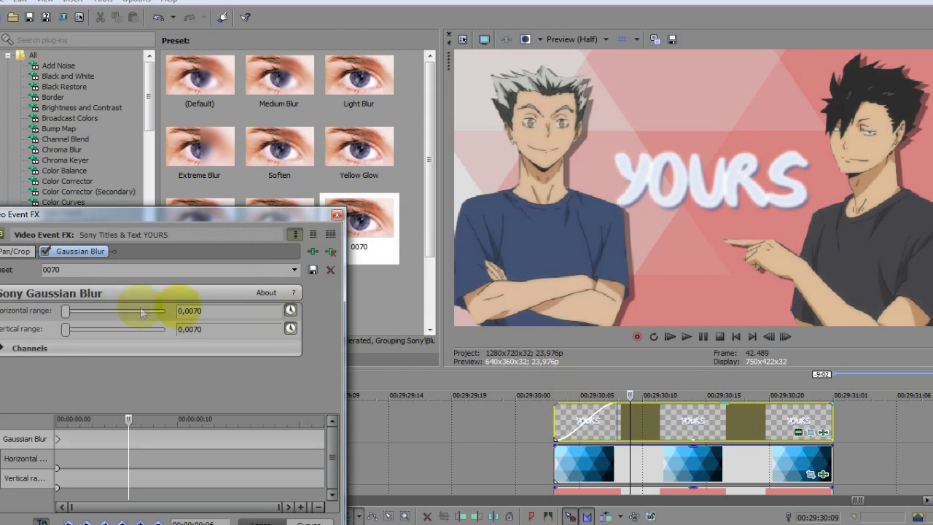
pyautogui.click(337, 214)
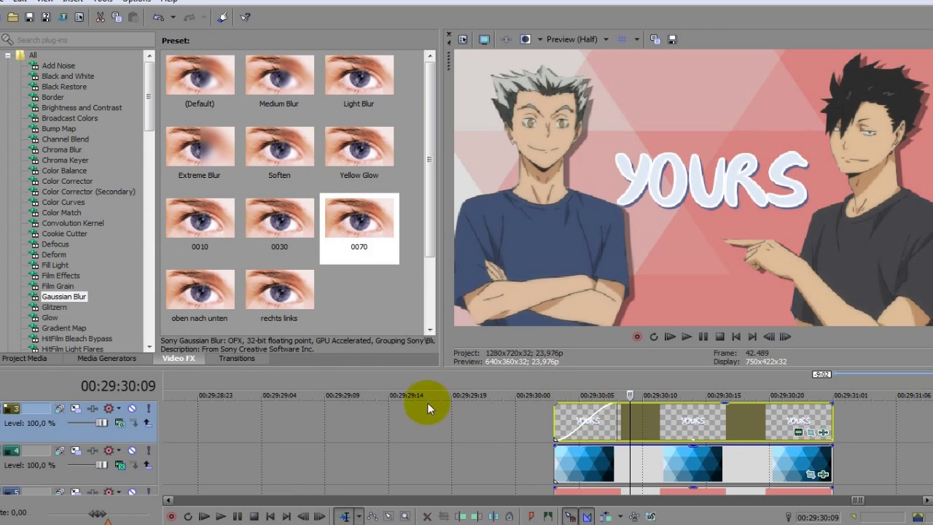
# Play the sequence from the start of the track 2 video clip through the YOURS title to review it
pyautogui.click(312, 459)
pyautogui.scroll(-1, 546, 445)
pyautogui.scroll(-1, 437, 417)
pyautogui.click(437, 417)
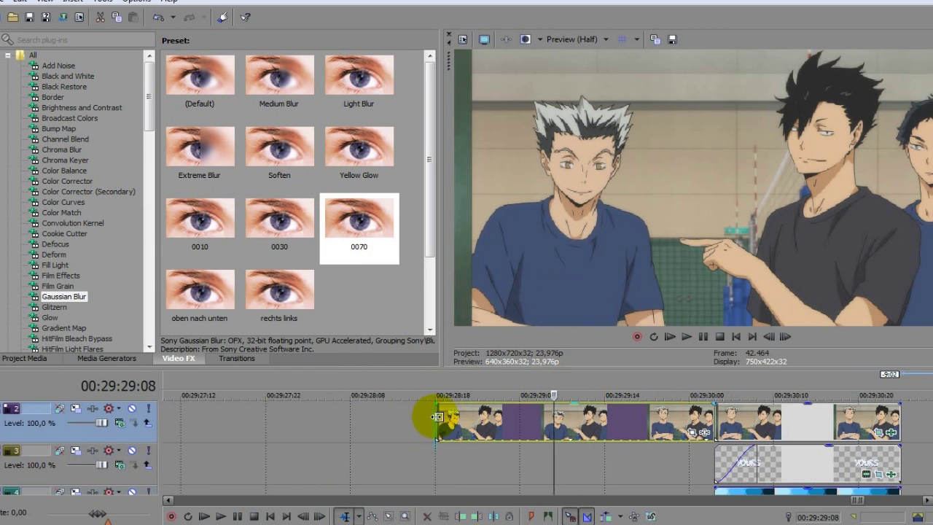
pyautogui.press('space')
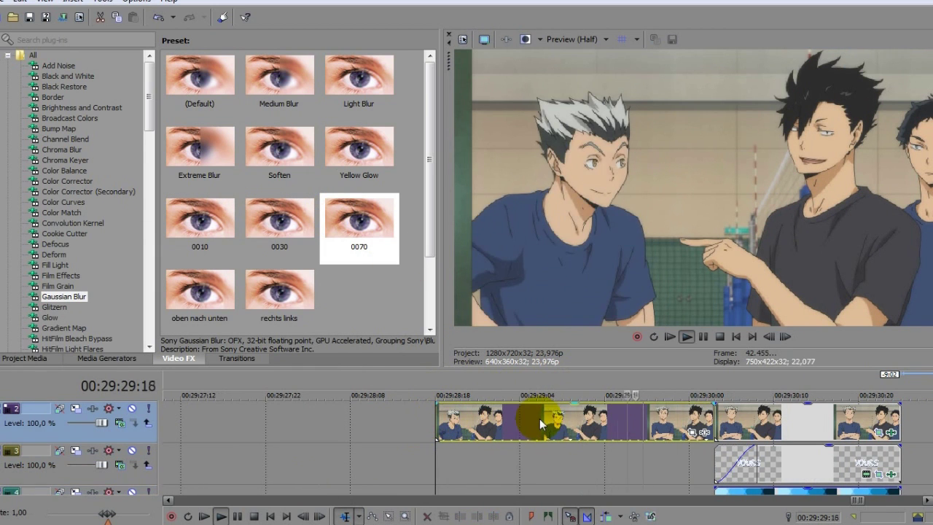
pyautogui.click(711, 460)
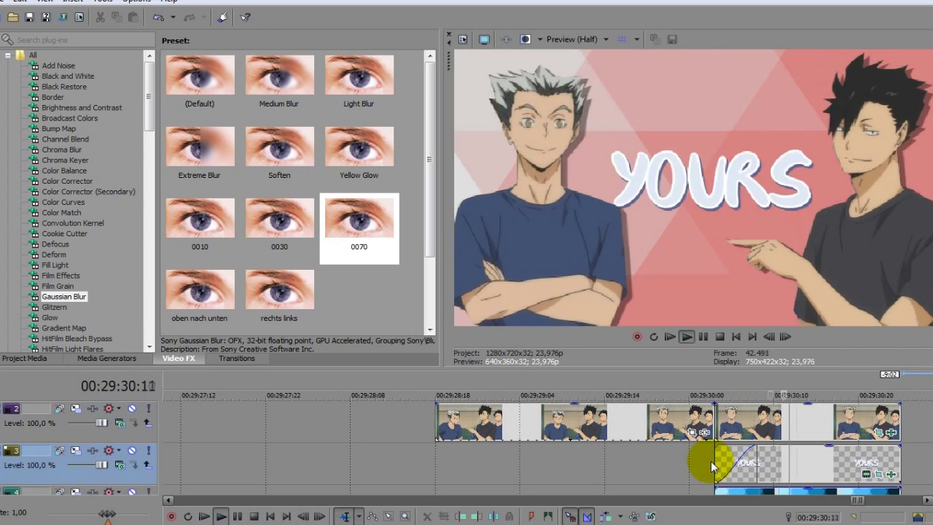
# Keyframe the crop of the video clip before the title to zoom out, with heights of about 637,8, 667,7 and 712,5
pyautogui.click(693, 433)
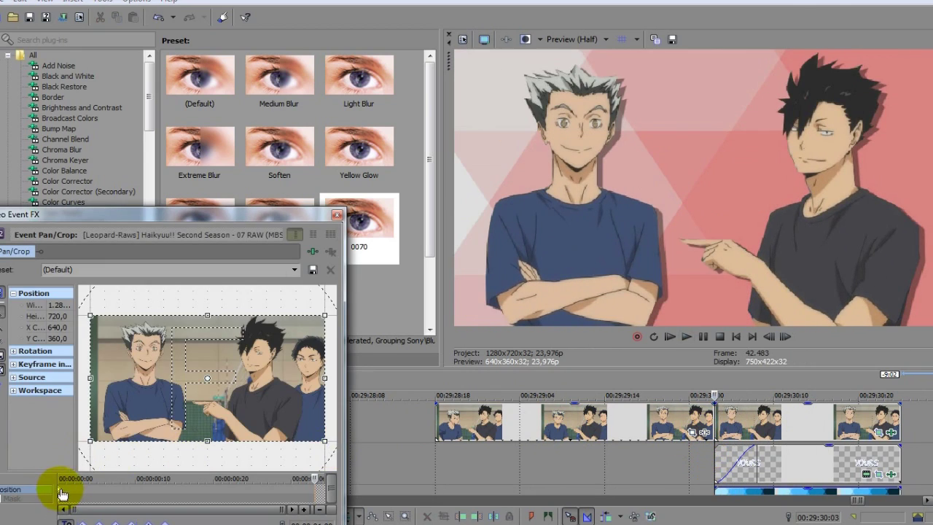
pyautogui.moveTo(181, 446); pyautogui.dragTo(195, 432)
pyautogui.click(143, 485)
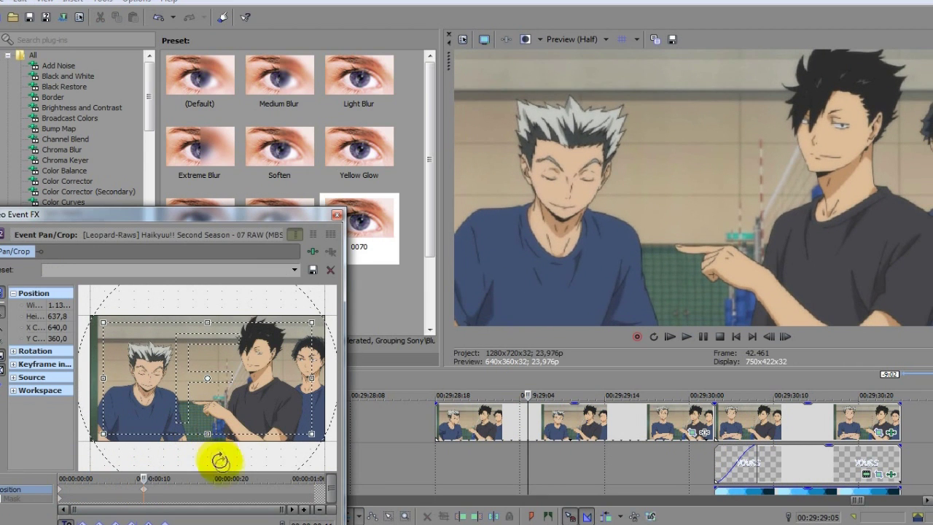
pyautogui.click(266, 484)
pyautogui.moveTo(256, 433); pyautogui.dragTo(261, 435)
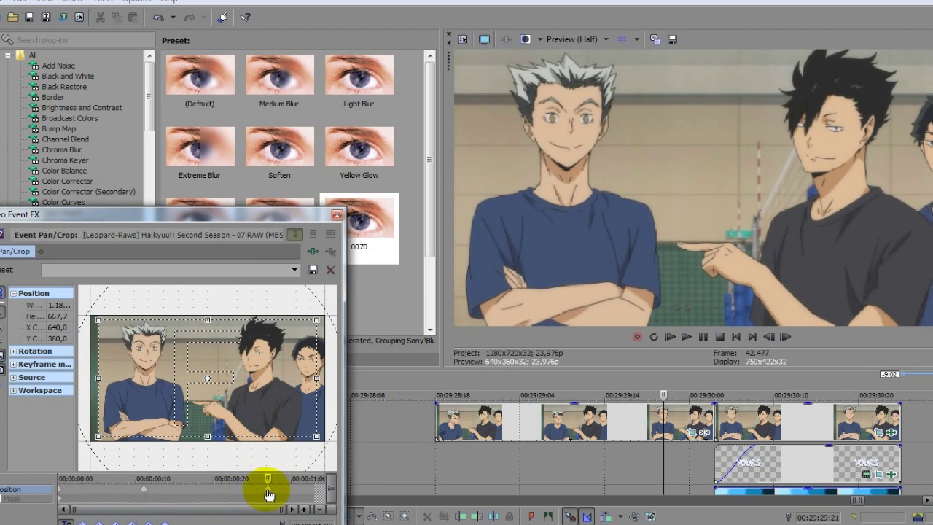
pyautogui.click(307, 489)
pyautogui.moveTo(291, 439); pyautogui.dragTo(285, 443)
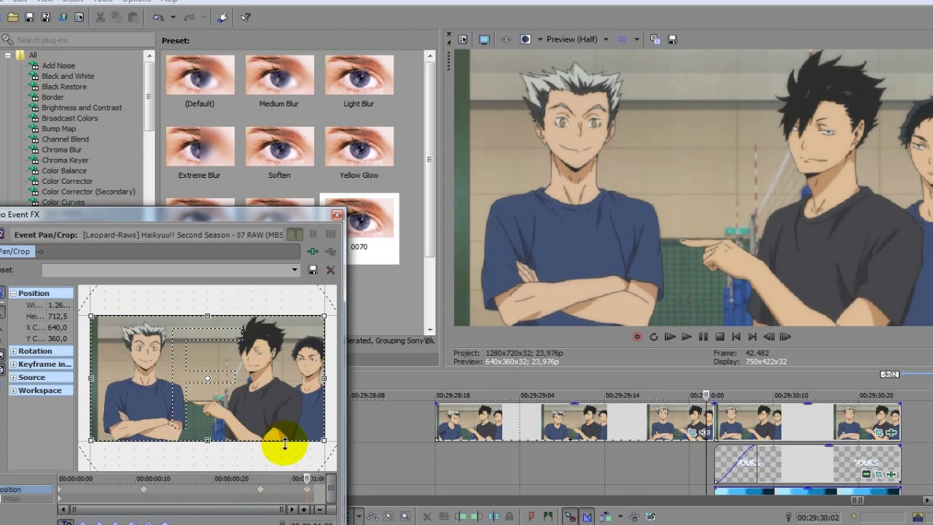
# Adjust the video clip's crop keyframes and offset the frame, including to X center 647,5 and Y center 356,3 at 00:29:28:23
pyautogui.moveTo(321, 490); pyautogui.dragTo(316, 489)
pyautogui.press('Left')
pyautogui.press('Left')
pyautogui.moveTo(237, 384); pyautogui.dragTo(211, 404)
pyautogui.hotkey('ctrl', 'Left')
pyautogui.hotkey('ctrl', 'Left')
pyautogui.hotkey('ctrl', 'Left')
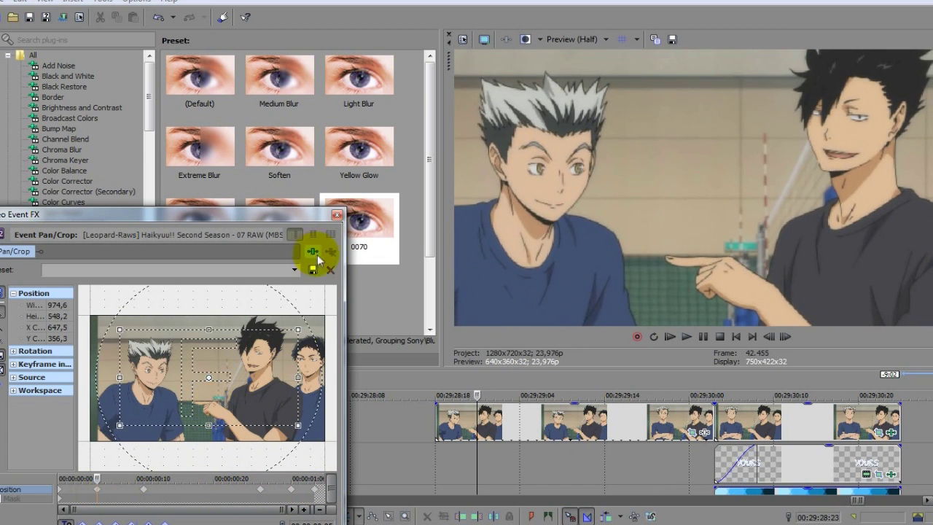
# Apply the Brighter, More Contrast preset twice to the video clip before the title, animating brightness and contrast at its start and end
pyautogui.moveTo(97, 494); pyautogui.dragTo(199, 484)
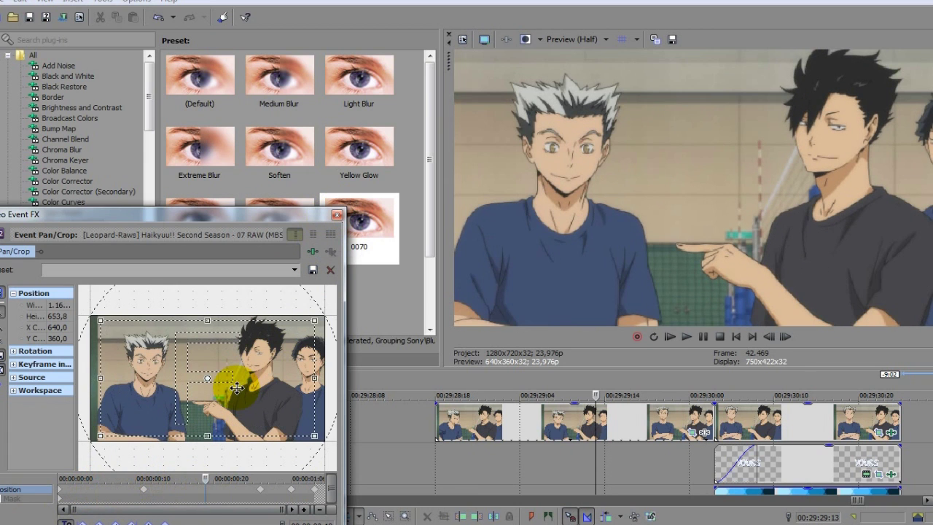
pyautogui.click(337, 214)
pyautogui.click(73, 107)
pyautogui.moveTo(358, 149); pyautogui.dragTo(531, 425)
pyautogui.click(289, 329)
pyautogui.click(288, 312)
pyautogui.moveTo(358, 153); pyautogui.dragTo(654, 414)
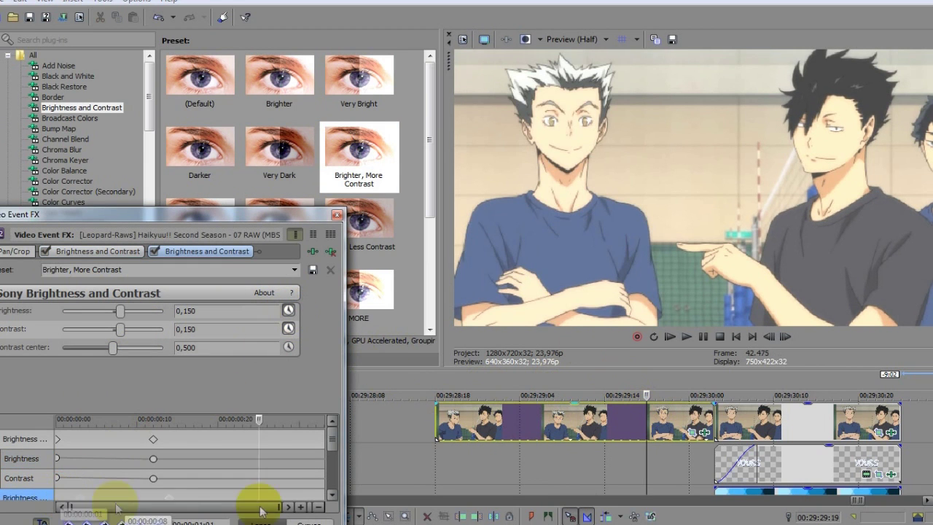
pyautogui.click(336, 214)
# Apply the NewBlue ME Zoom Blur moin preset to the video clip before the title and keyframe its blend to 0.0 at 00:00:00:14
pyautogui.scroll(-15, 84, 296)
pyautogui.click(80, 202)
pyautogui.moveTo(384, 237); pyautogui.dragTo(595, 405)
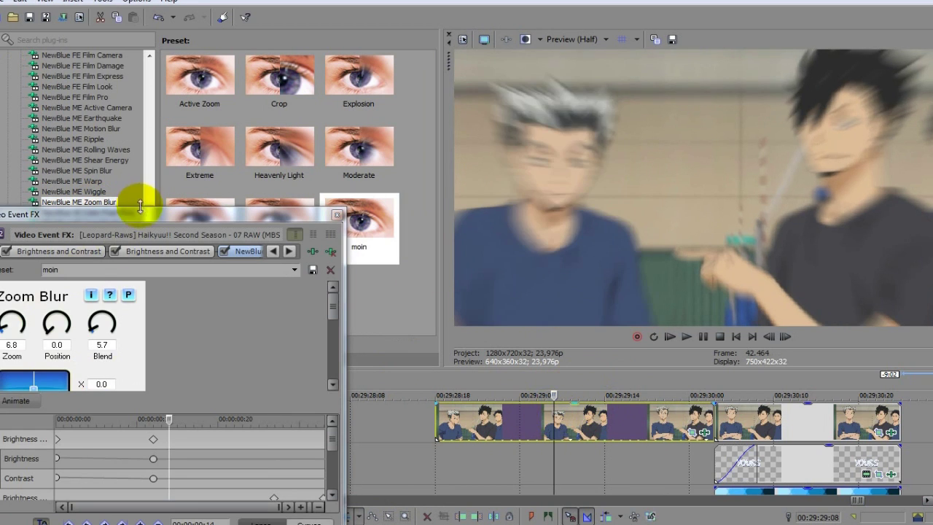
pyautogui.moveTo(136, 204); pyautogui.dragTo(192, 183)
pyautogui.moveTo(177, 309); pyautogui.dragTo(177, 321)
pyautogui.click(95, 302)
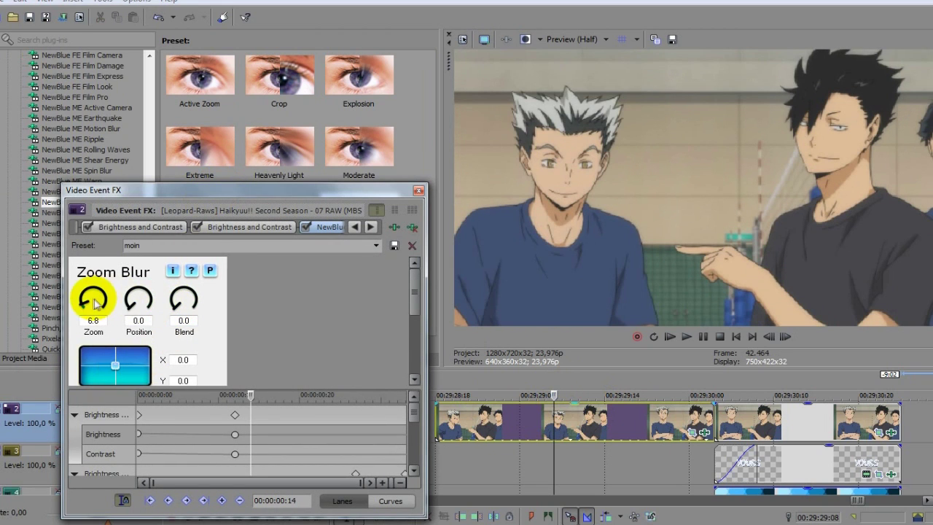
pyautogui.click(417, 190)
# Play the video clip from its start to review the zoom blur and brightness flash
pyautogui.click(435, 414)
pyautogui.press('space')
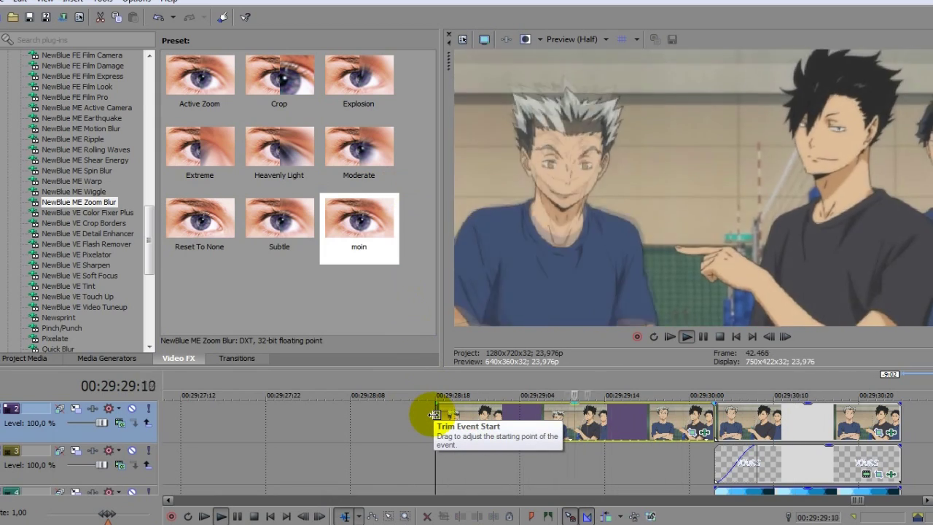
pyautogui.scroll(-4, 406, 417)
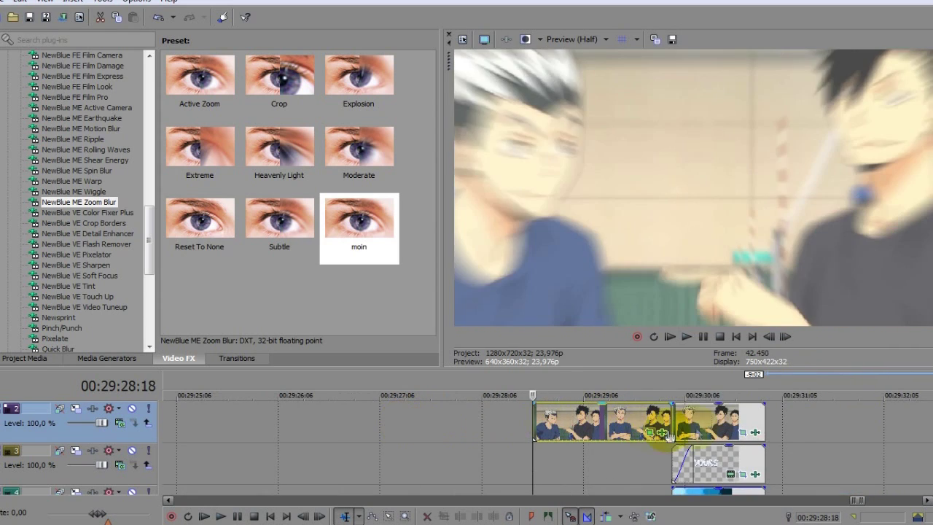
# Apply the Brighter, More Contrast preset to the track 2 cut-out image and keyframe brightness and contrast back to default at 00:00:00:05
pyautogui.scroll(4, 689, 427)
pyautogui.moveTo(149, 247); pyautogui.dragTo(149, 70)
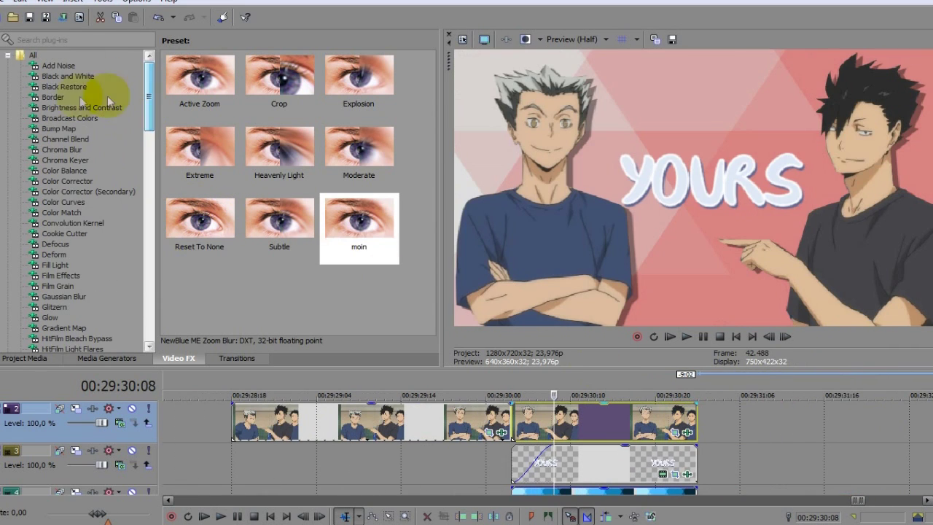
pyautogui.click(82, 107)
pyautogui.moveTo(358, 148); pyautogui.dragTo(545, 411)
pyautogui.click(368, 287)
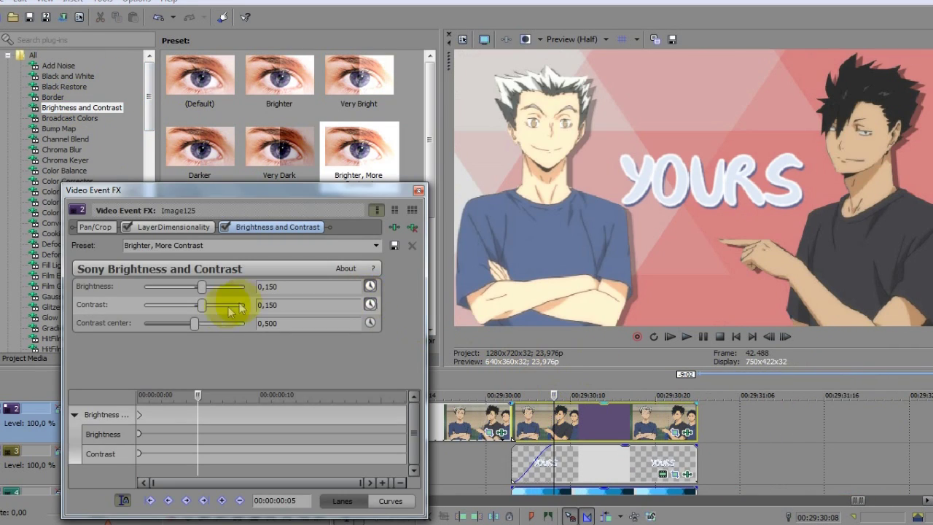
pyautogui.doubleClick(202, 287)
pyautogui.click(418, 191)
# Apply the Brighter, More Contrast preset to the track 1 cut-out image and animate its brightness and contrast back to default
pyautogui.scroll(1, 925, 430)
pyautogui.moveTo(359, 150); pyautogui.dragTo(479, 380)
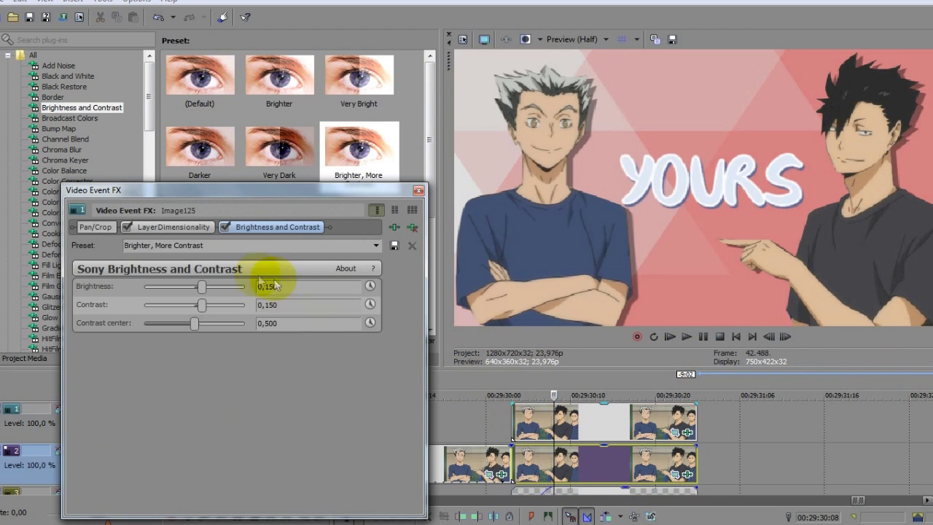
pyautogui.click(369, 304)
pyautogui.moveTo(194, 286); pyautogui.dragTo(201, 285)
pyautogui.doubleClick(201, 287)
pyautogui.click(419, 190)
# Play the transition from the video clip's last part into the cut-out images to check the flash
pyautogui.click(419, 434)
pyautogui.press('space')
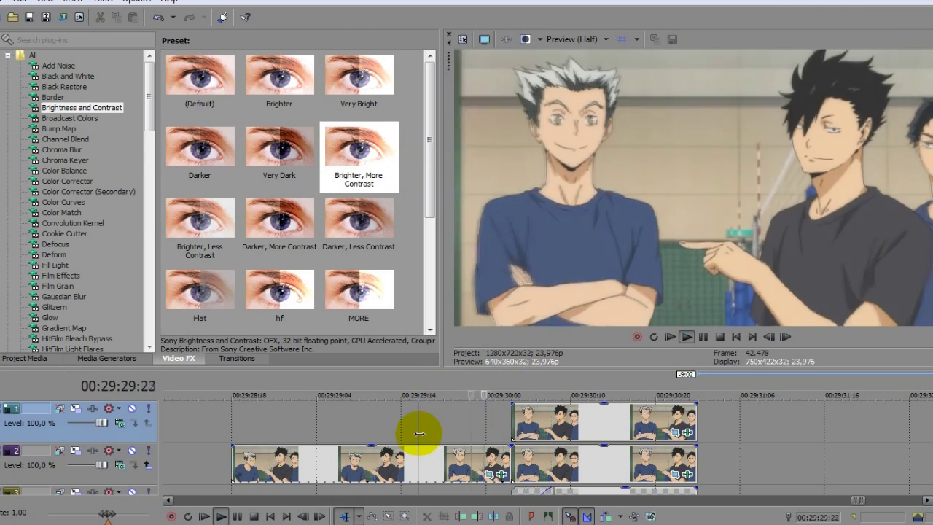
pyautogui.press('space')
# Add a second moin Zoom Blur to the video clip and animate it at the clip's end, with zoom 0.0 at 00:00:01:02
pyautogui.scroll(-15, 77, 300)
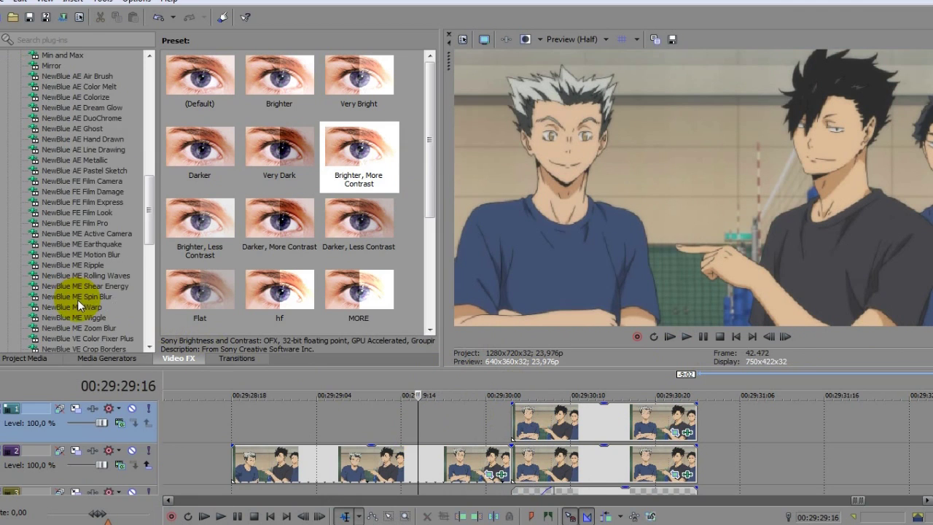
pyautogui.click(82, 234)
pyautogui.moveTo(333, 243); pyautogui.dragTo(469, 473)
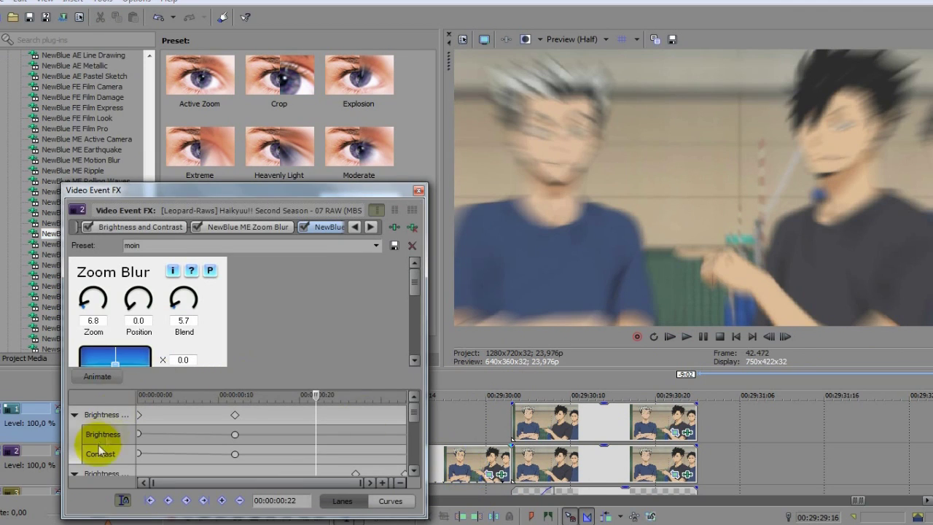
pyautogui.moveTo(86, 309); pyautogui.dragTo(86, 309)
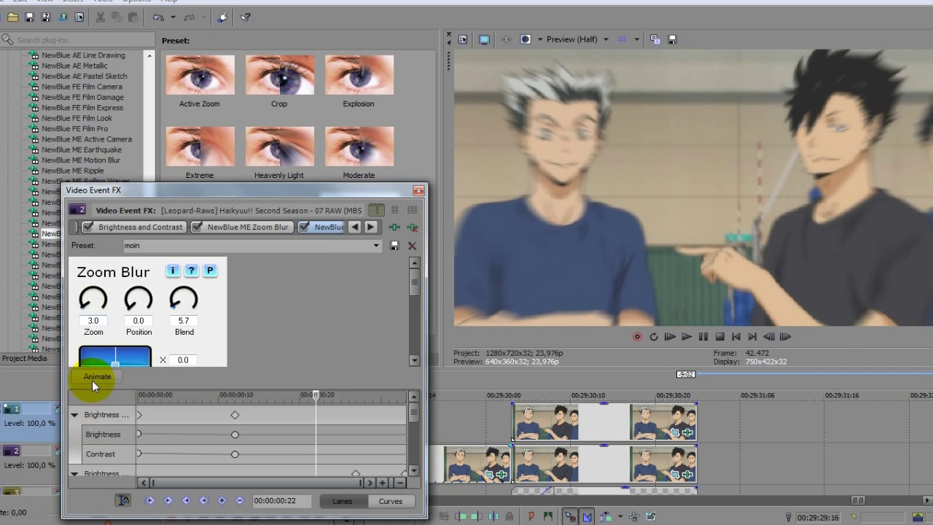
pyautogui.moveTo(413, 410); pyautogui.dragTo(409, 455)
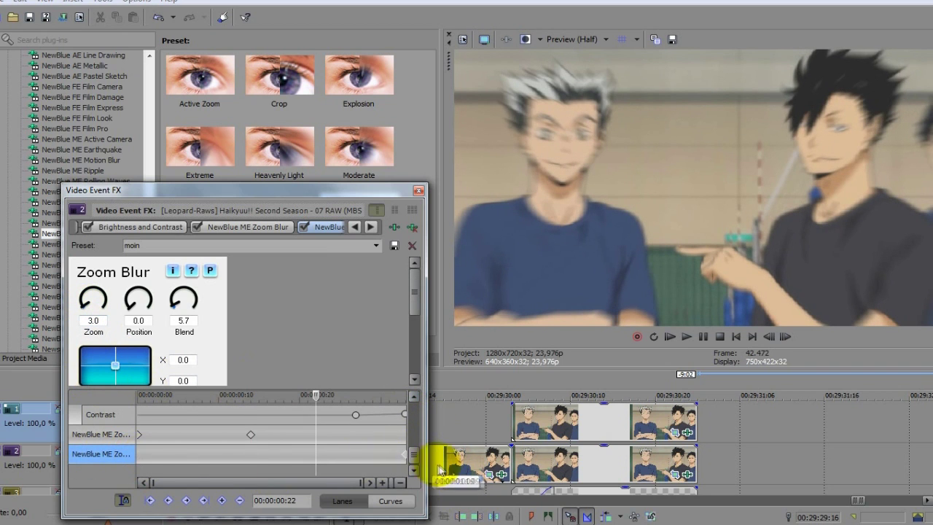
pyautogui.click(349, 452)
pyautogui.moveTo(83, 302); pyautogui.dragTo(86, 311)
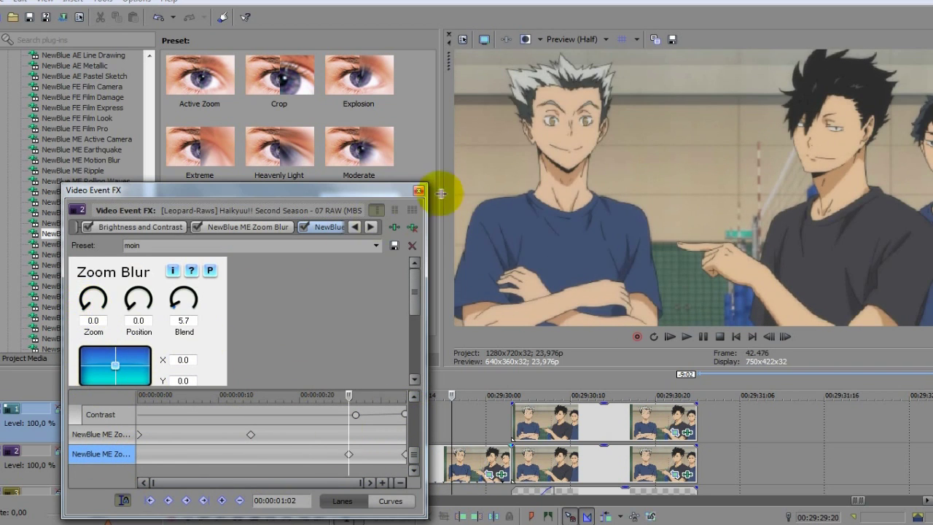
pyautogui.click(419, 190)
# Apply the moin Zoom Blur preset to the track 2 cut-out image and keyframe its zoom down at 00:00:00:07
pyautogui.moveTo(485, 372); pyautogui.dragTo(566, 448)
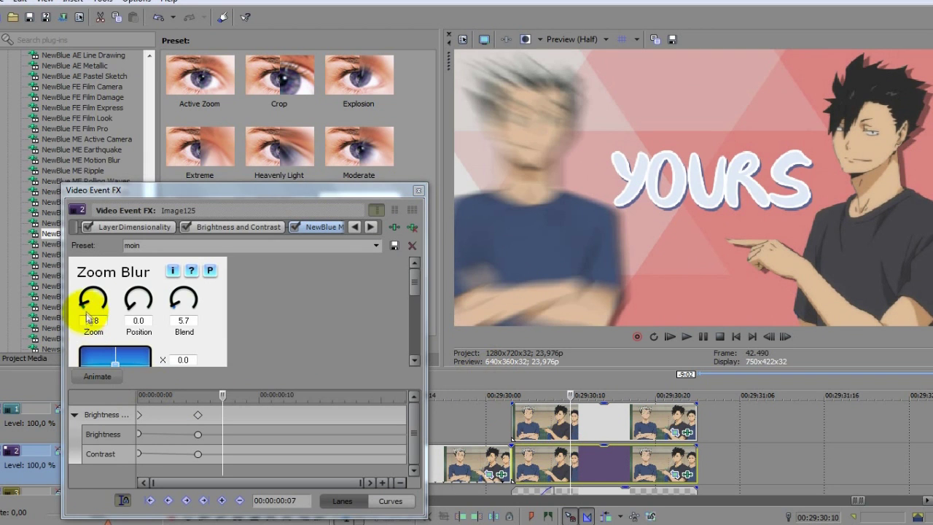
pyautogui.moveTo(86, 310)
pyautogui.mouseDown()
pyautogui.moveTo(95, 306)
pyautogui.moveTo(85, 320)
pyautogui.mouseUp()
pyautogui.click(109, 374)
pyautogui.click(418, 191)
# Apply the moin Zoom Blur preset to the track 1 cut-out image and keyframe its zoom to 0.0 at 00:00:00:07
pyautogui.moveTo(355, 233); pyautogui.dragTo(545, 415)
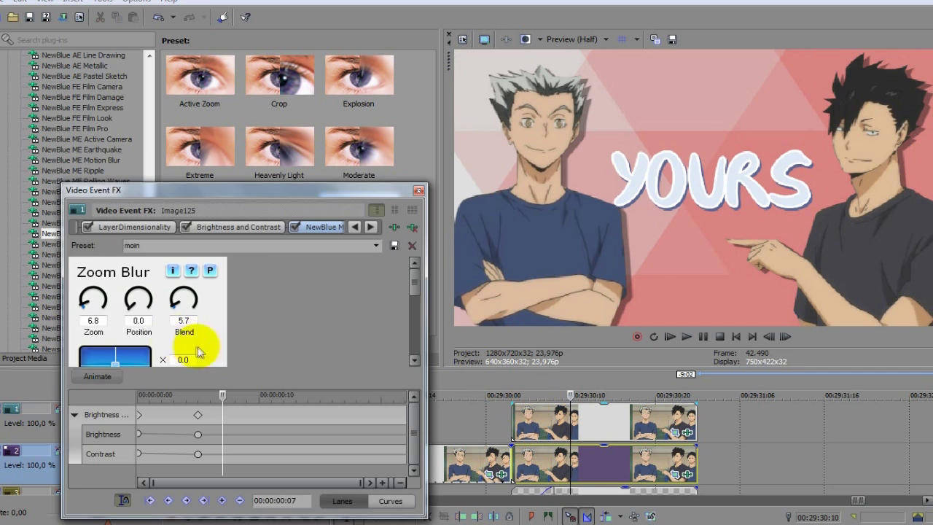
pyautogui.doubleClick(96, 310)
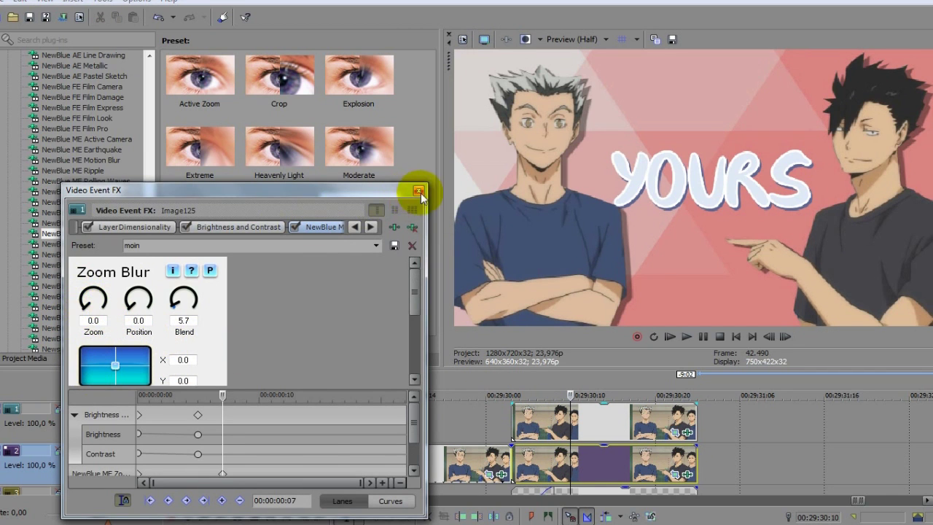
pyautogui.click(418, 191)
# Play the sequence repeatedly from the start of the video clip through the YOURS title to review the blurred transition
pyautogui.click(232, 421)
pyautogui.press('space')
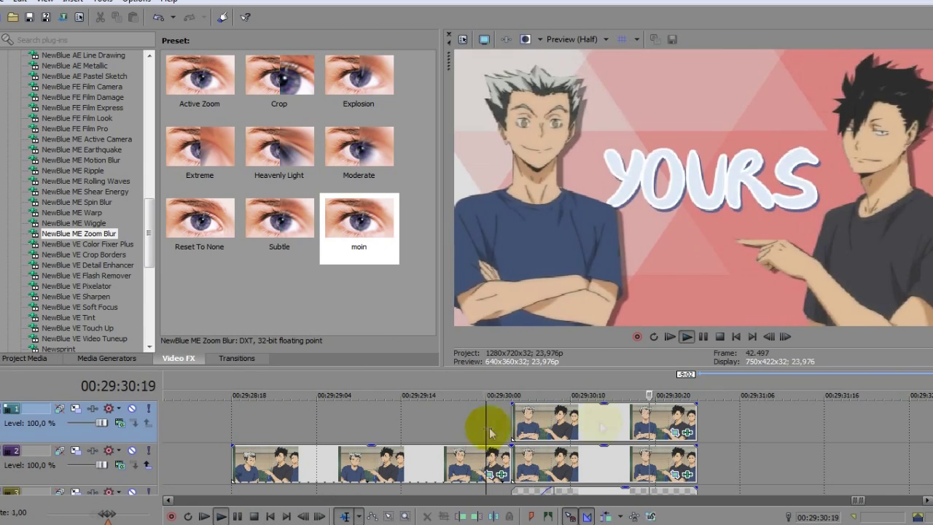
pyautogui.scroll(-1, 490, 432)
pyautogui.click(666, 455)
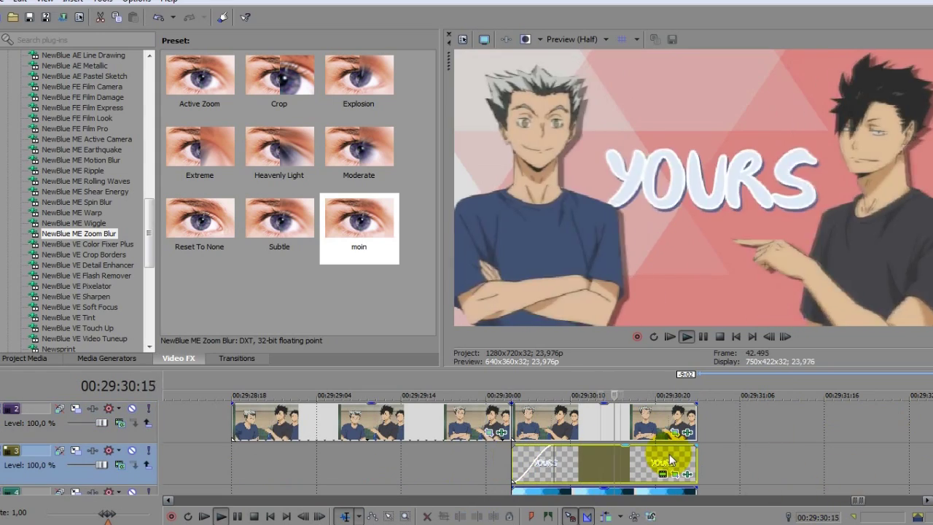
pyautogui.press('space')
pyautogui.press('space')
pyautogui.press('space')
pyautogui.press('space')
pyautogui.press('space')
pyautogui.press('space')
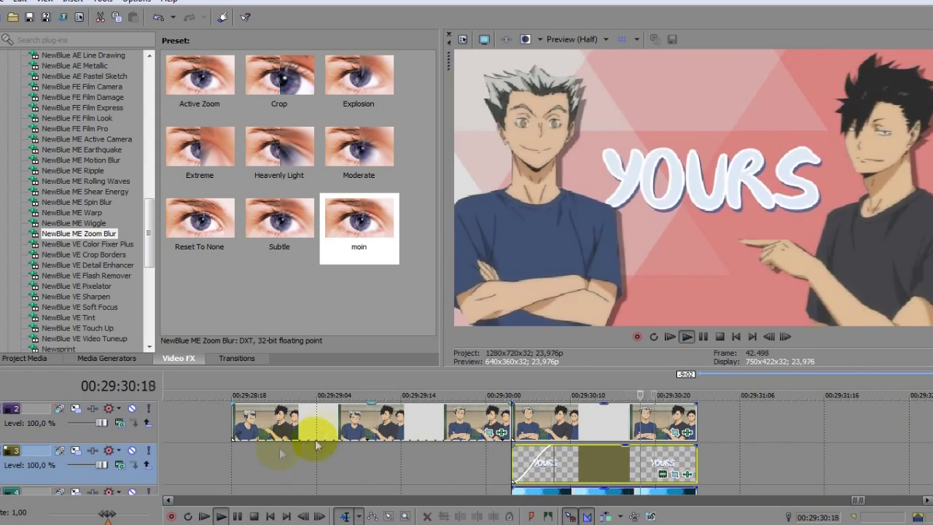
pyautogui.click(240, 446)
pyautogui.click(248, 446)
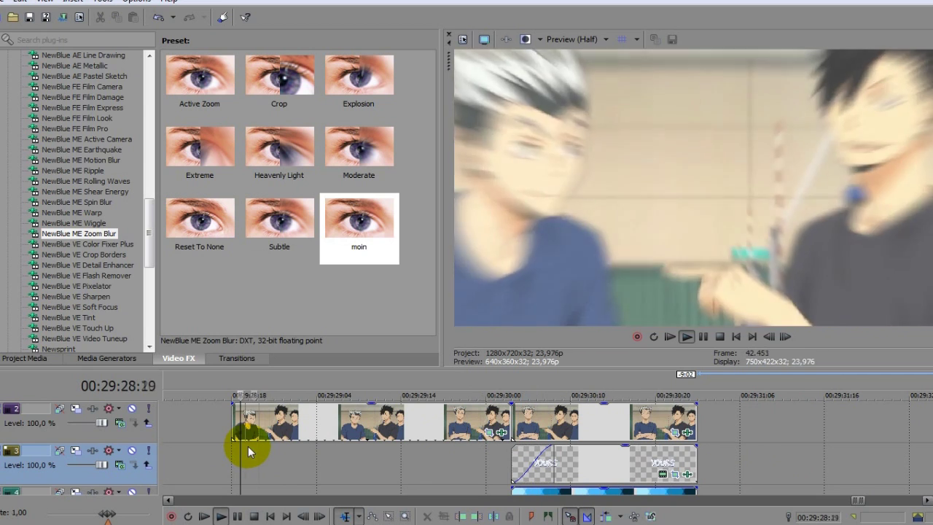
pyautogui.press('space')
# Apply the Gaussian Blur preset rechts links to the track 2 cut-out image and animate its horizontal range down at 00:29:30:10
pyautogui.click(570, 423)
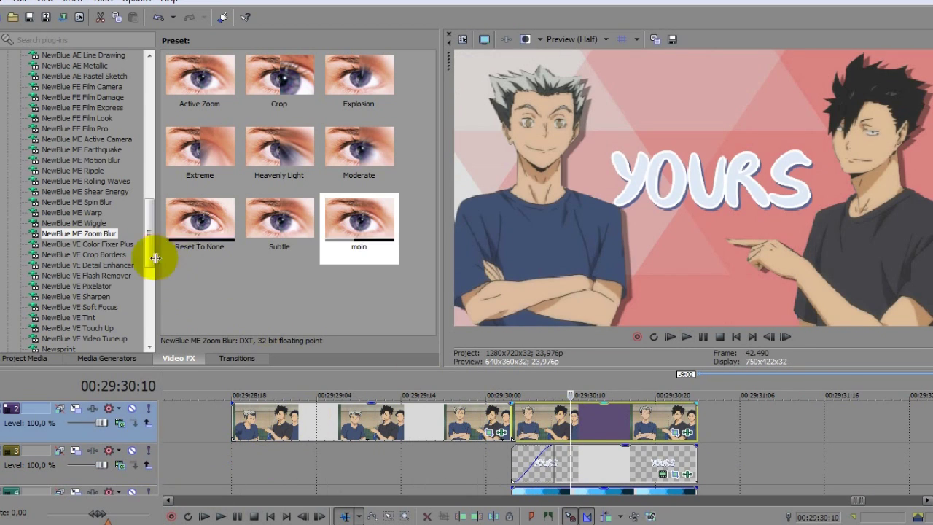
pyautogui.scroll(15, 90, 239)
pyautogui.click(70, 234)
pyautogui.moveTo(279, 290); pyautogui.dragTo(547, 419)
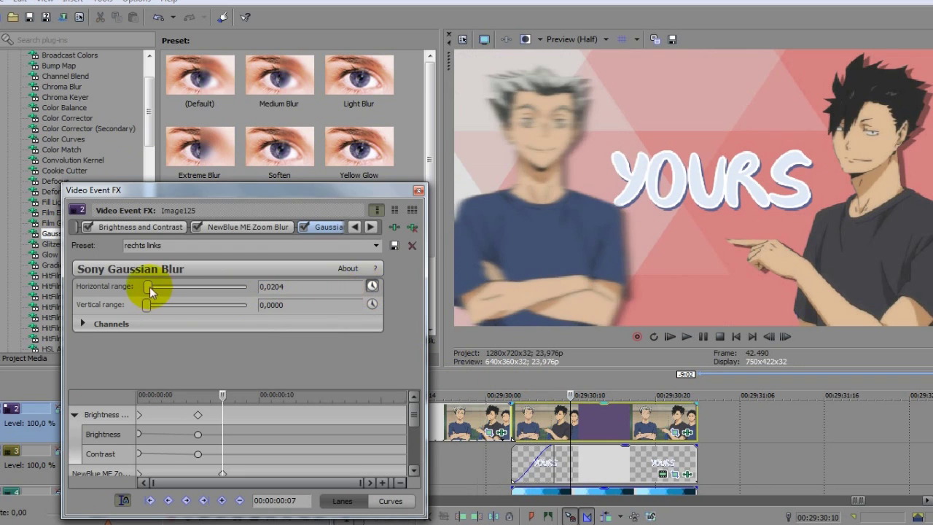
pyautogui.click(418, 190)
# Apply the Gaussian Blur preset rechts links to the track 1 cut-out image and animate its horizontal range
pyautogui.scroll(1, 904, 442)
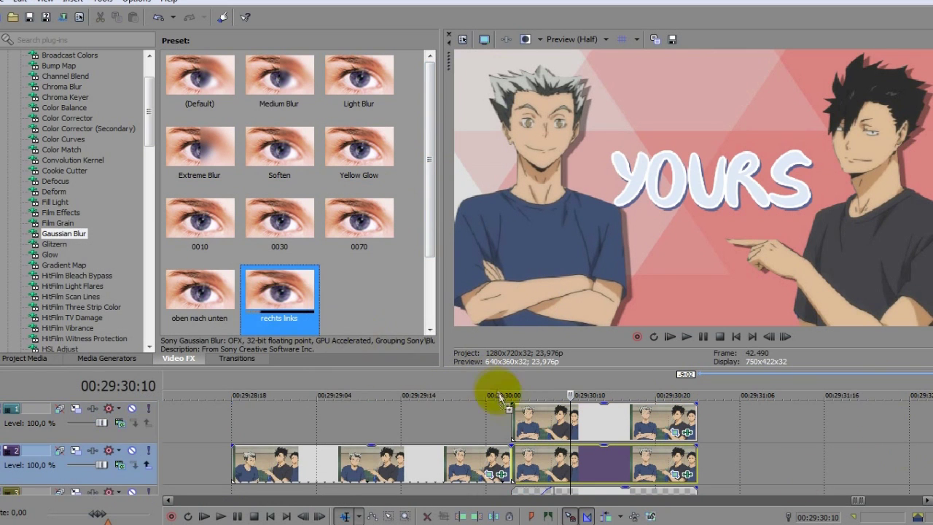
pyautogui.moveTo(498, 394); pyautogui.dragTo(514, 415)
pyautogui.click(418, 190)
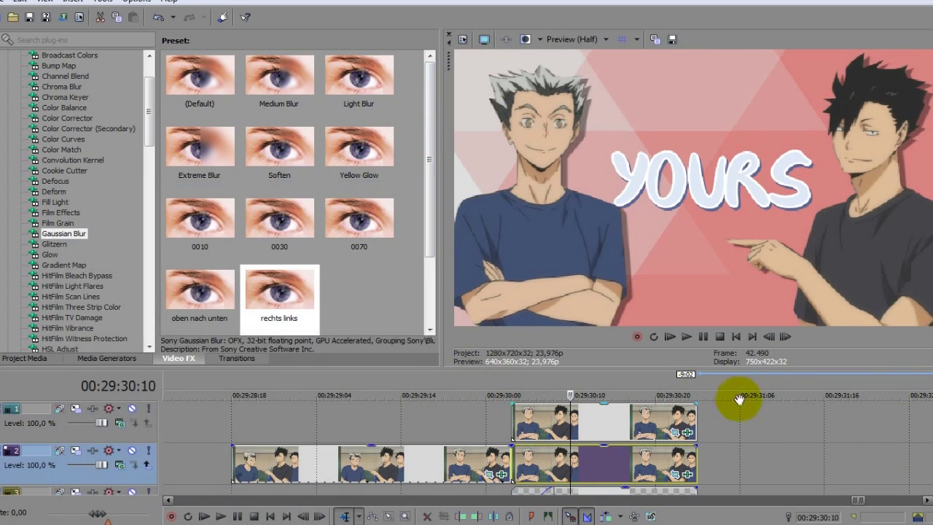
# Select the range from 00:29:28:18 to 00:29:31:01 and build a dynamic RAM preview of it
pyautogui.click(232, 394)
pyautogui.click(109, 3)
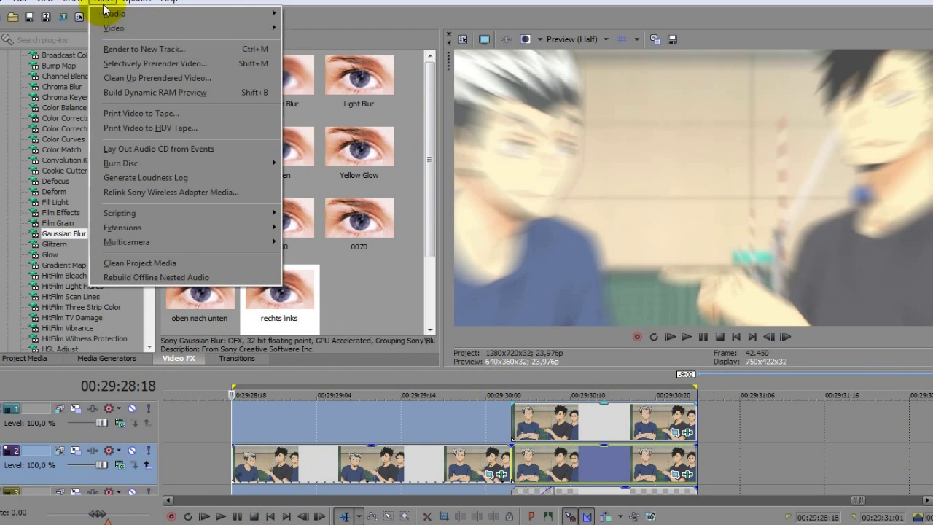
pyautogui.click(121, 92)
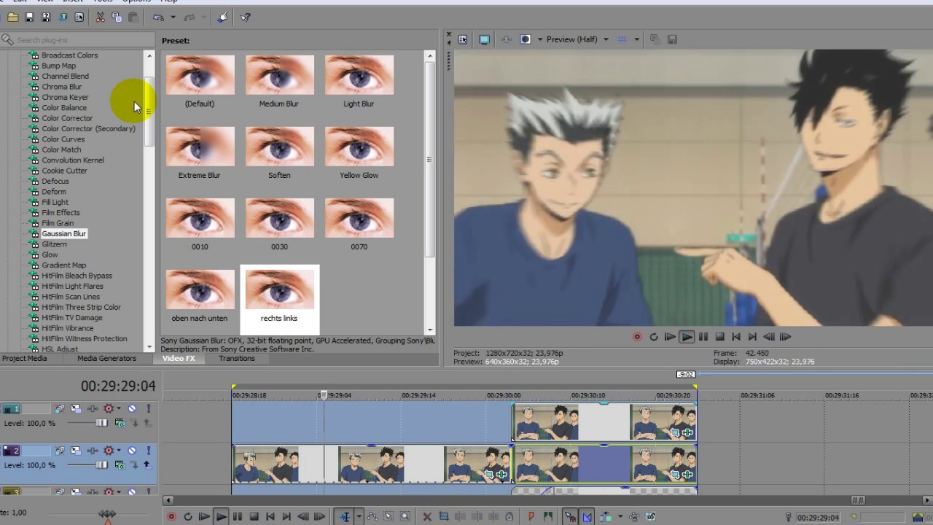
# Play back the rendered preview range and check the transition into the YOURS title
pyautogui.press('space')
pyautogui.click(485, 417)
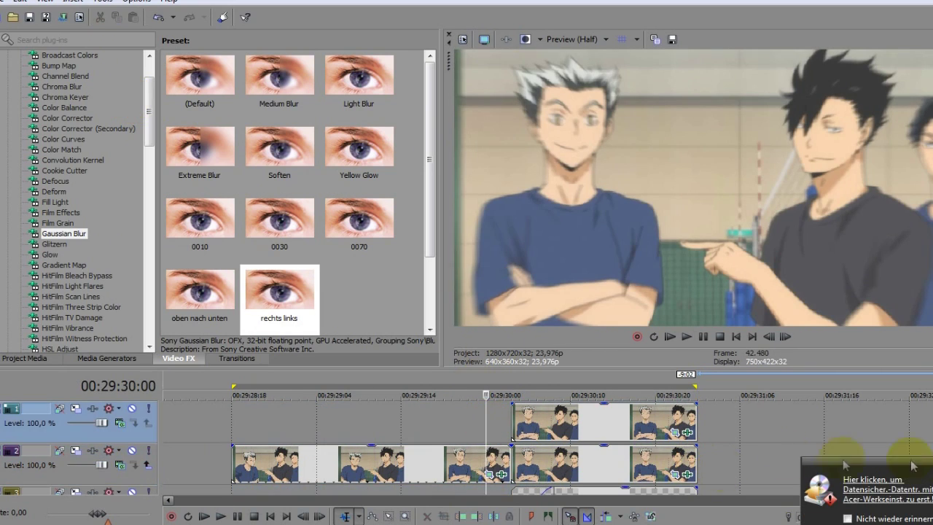
pyautogui.click(613, 423)
pyautogui.press('space')
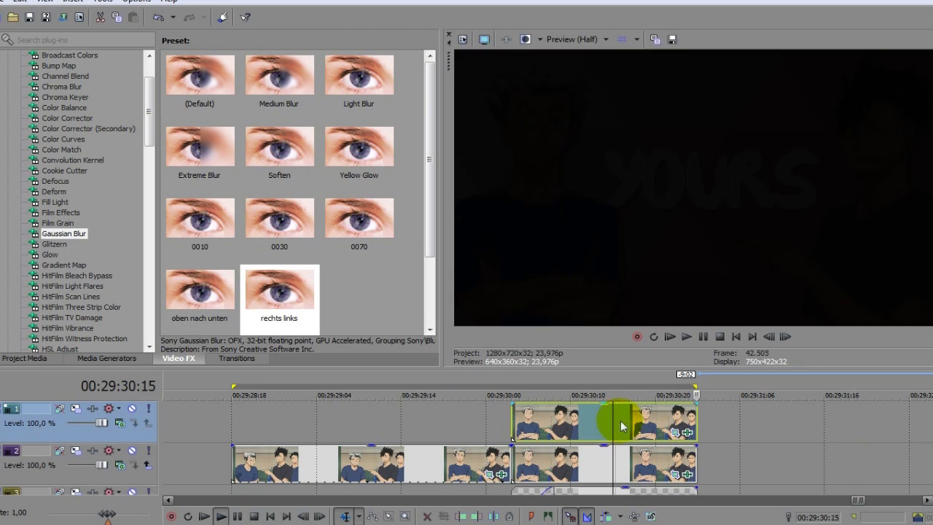
pyautogui.press('space')
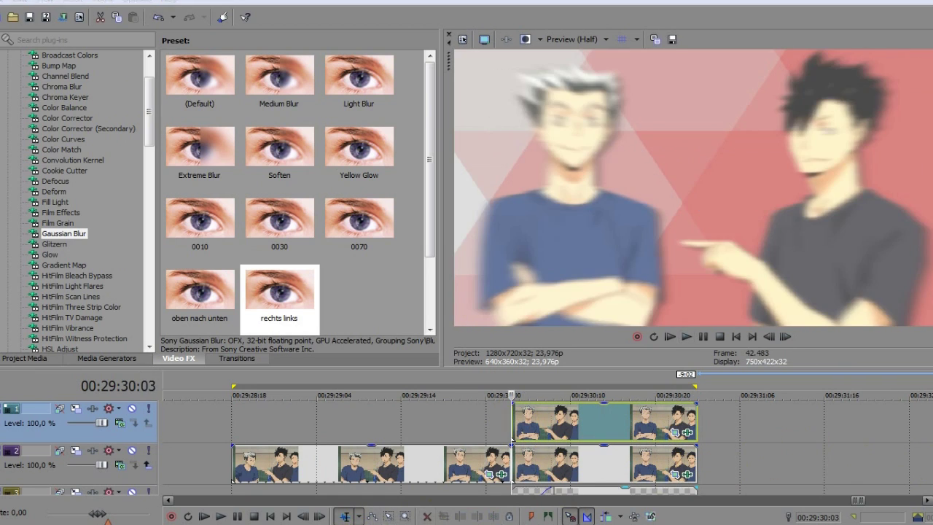